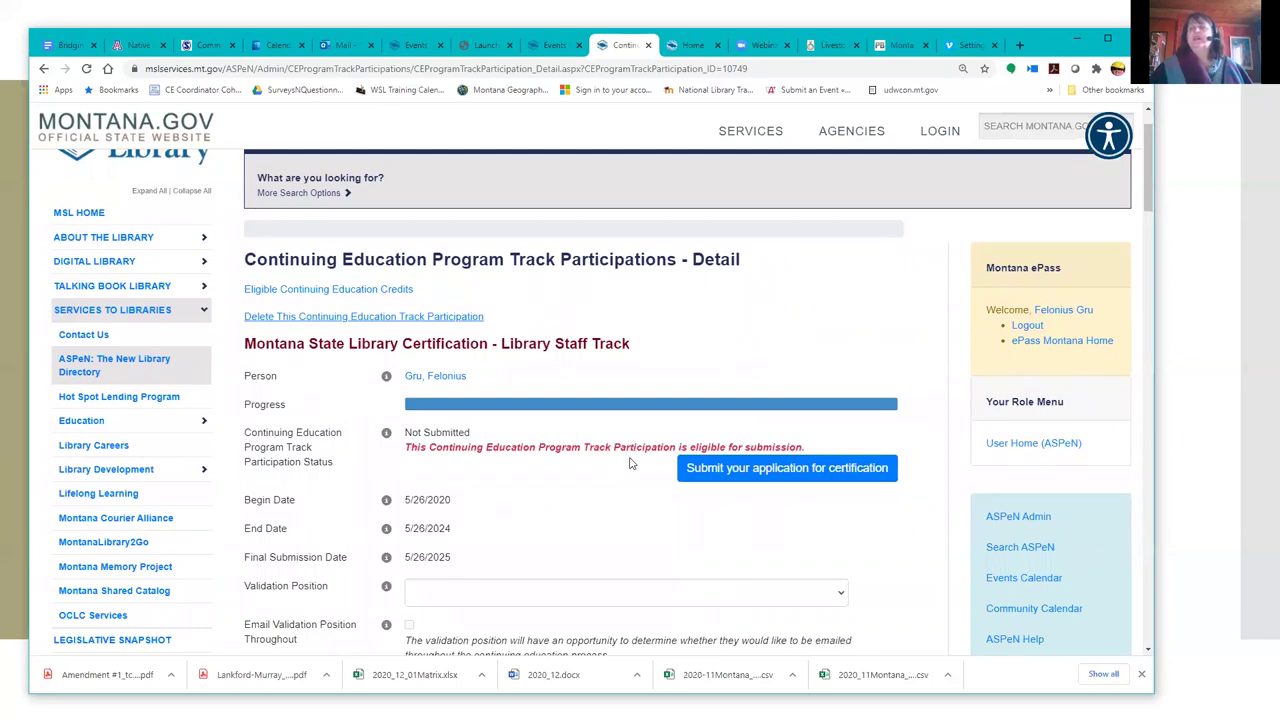
Set the validation position of the Library Staff Track to the Test Director Account (ASPeN Test Library 1)
scroll(630, 463, "down", 1)
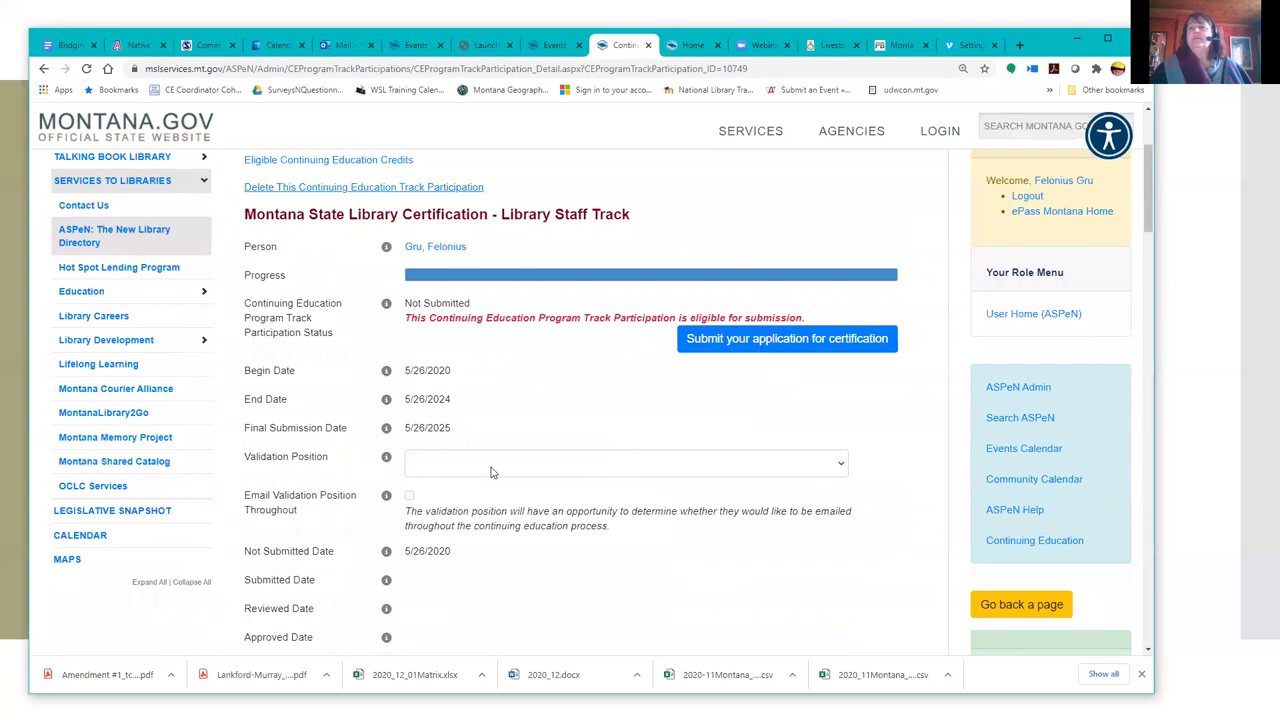
scroll(462, 466, "down", 1)
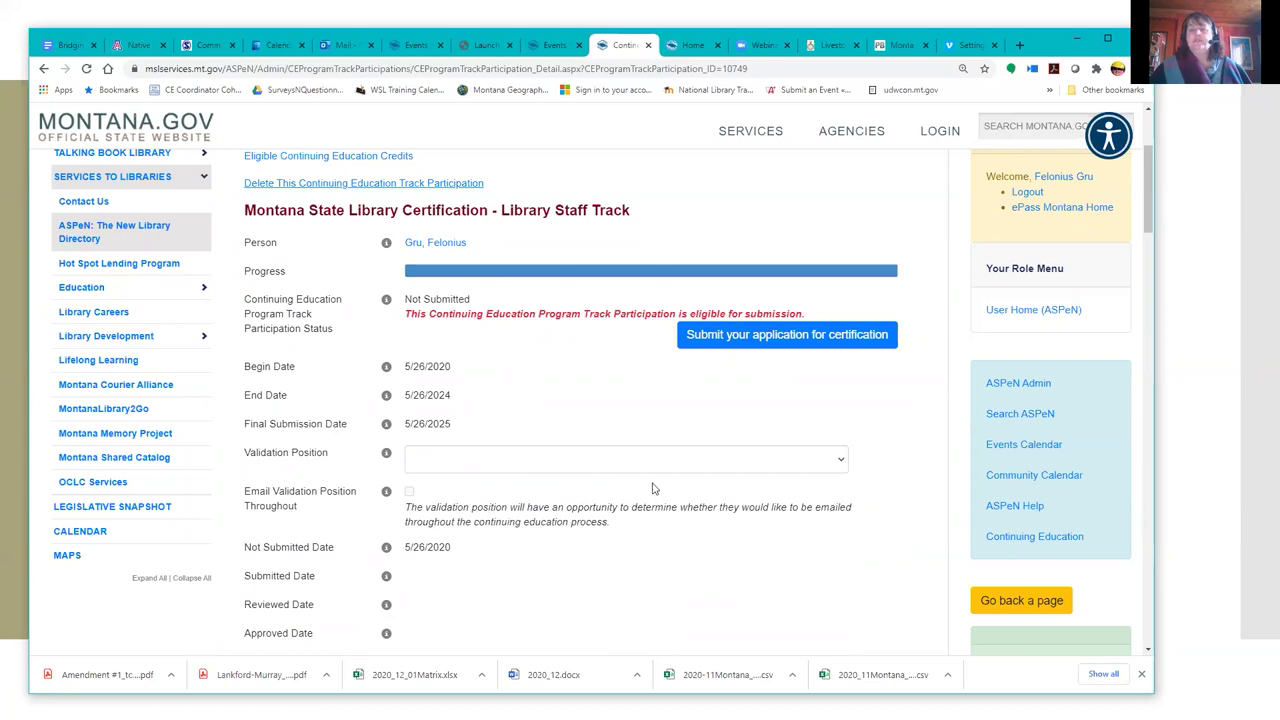
left_click(838, 464)
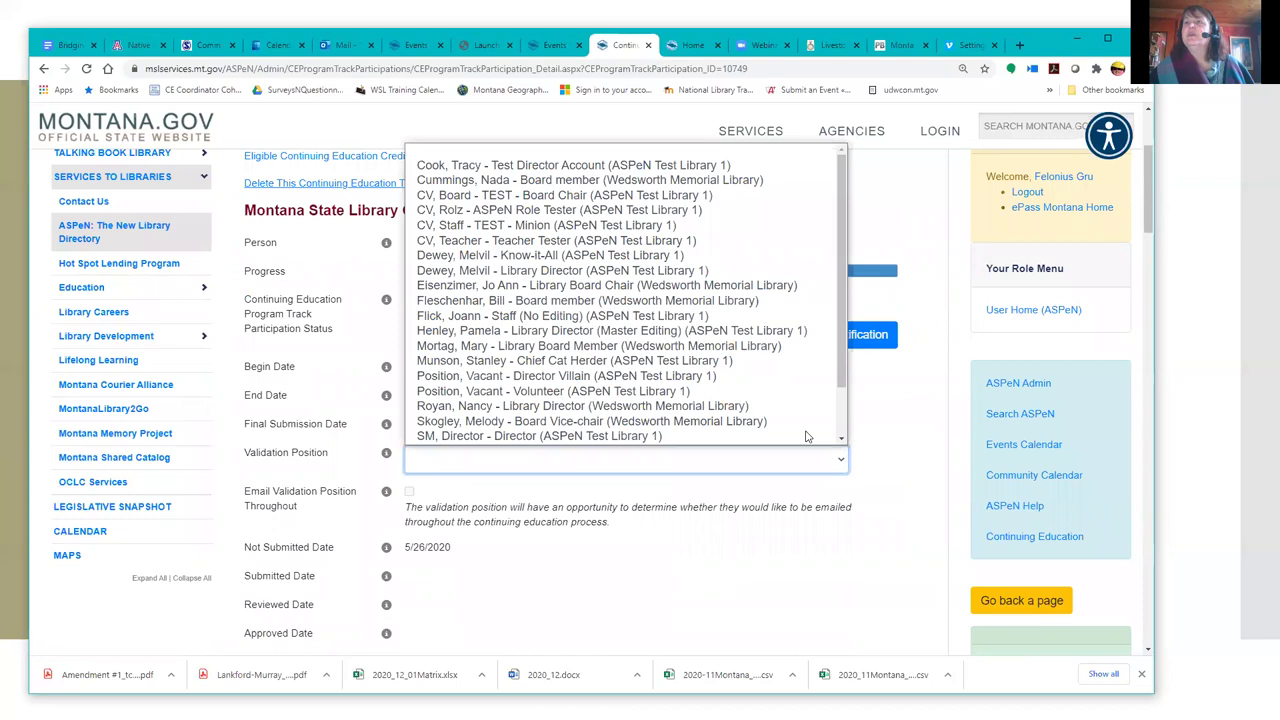
scroll(807, 436, "down", 1)
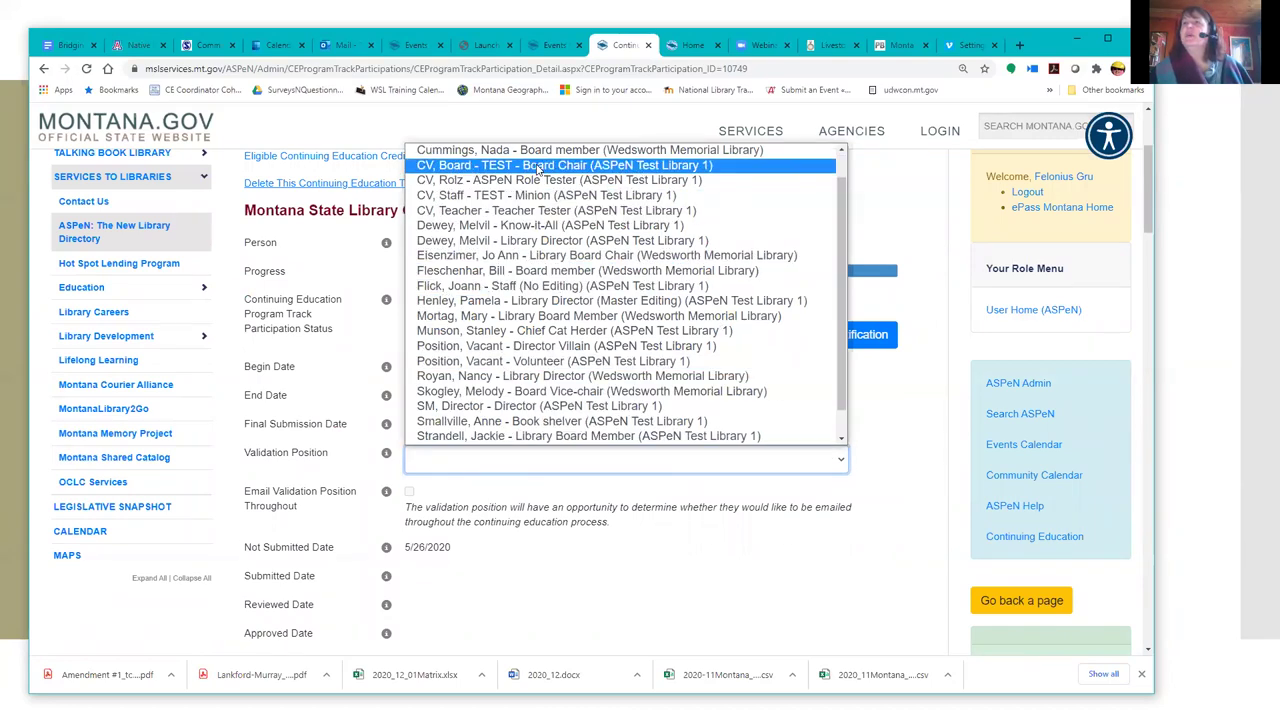
scroll(537, 171, "up", 1)
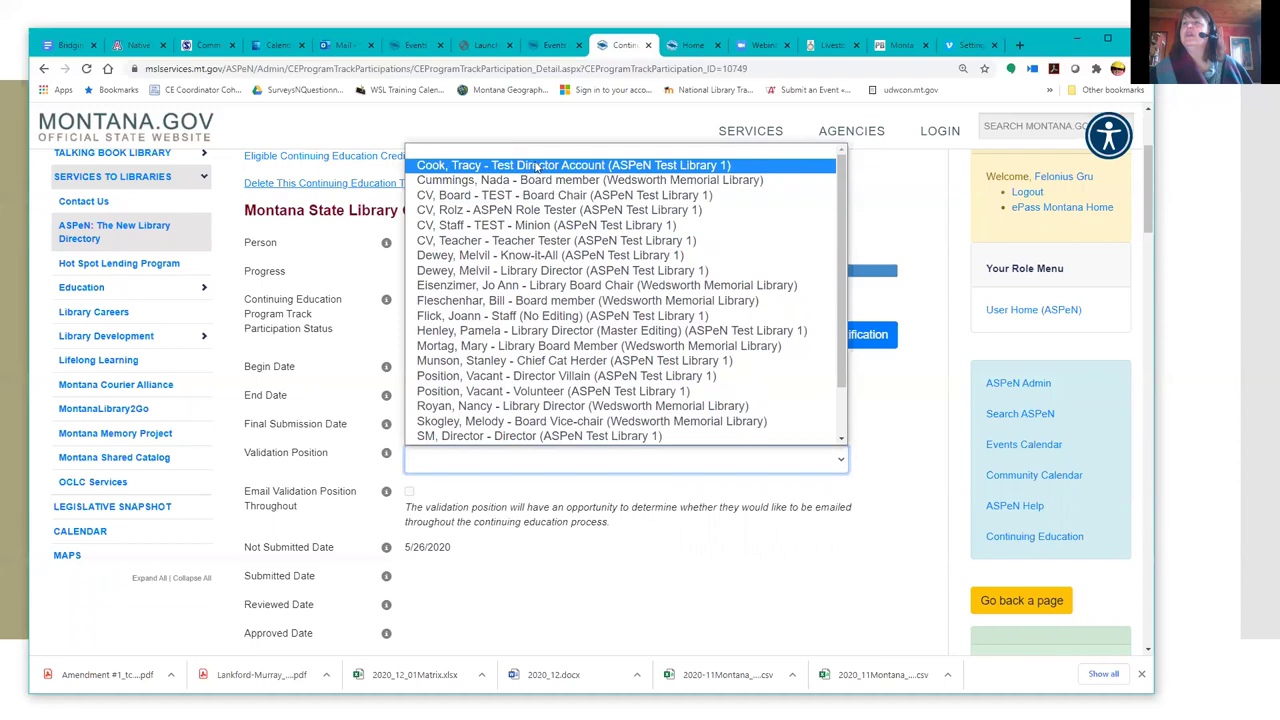
left_click(537, 166)
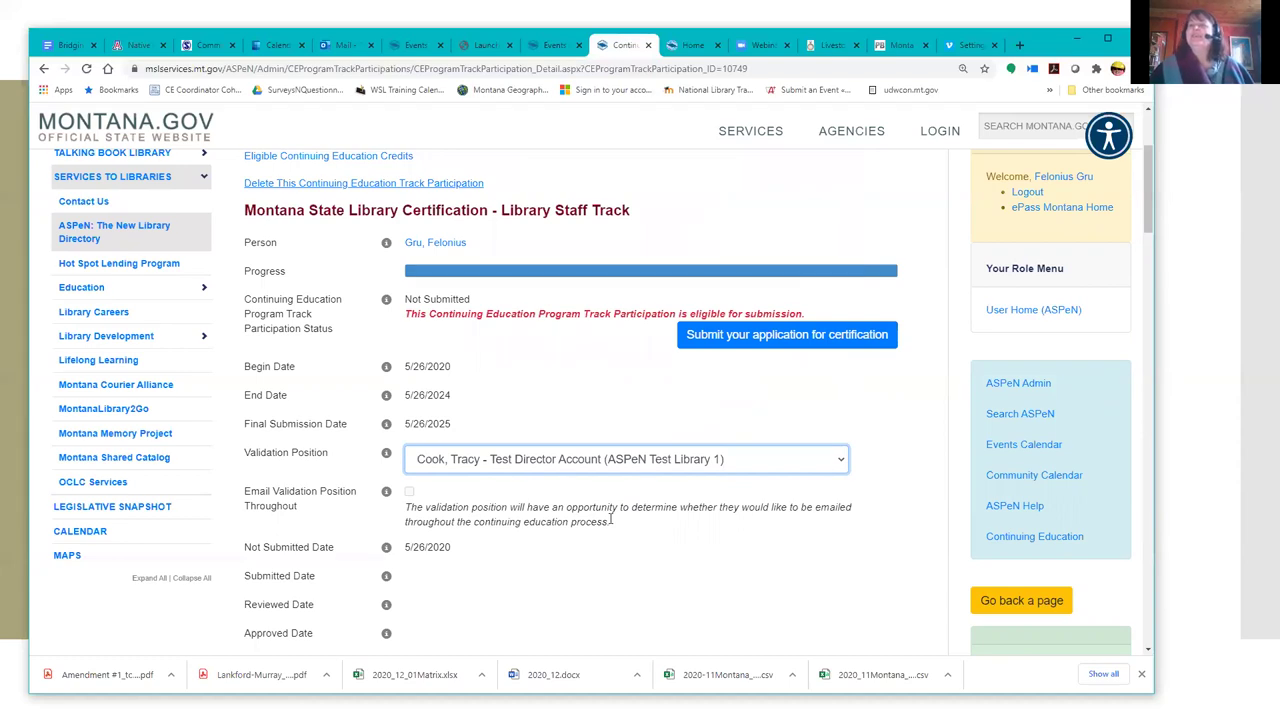
Examine the Certification section and the eligible continuing education credits summary, comparing required and earned credits by category
scroll(610, 521, "down", 3)
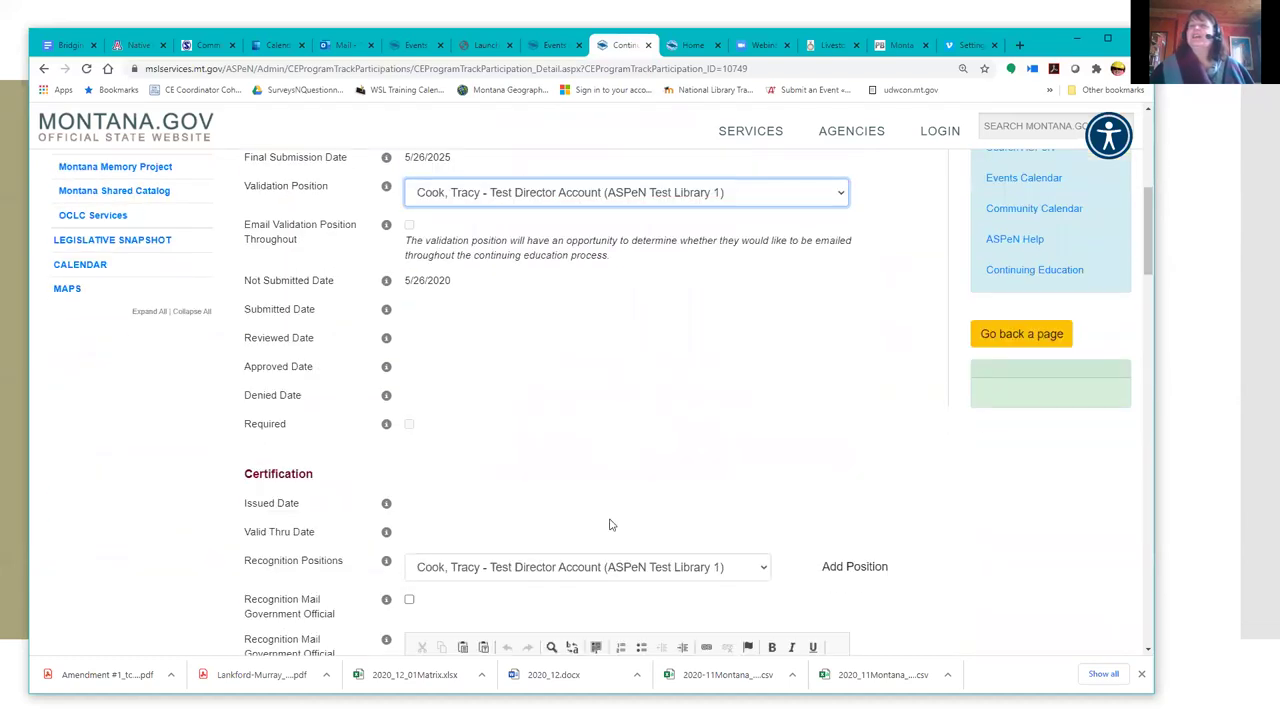
scroll(611, 524, "down", 3)
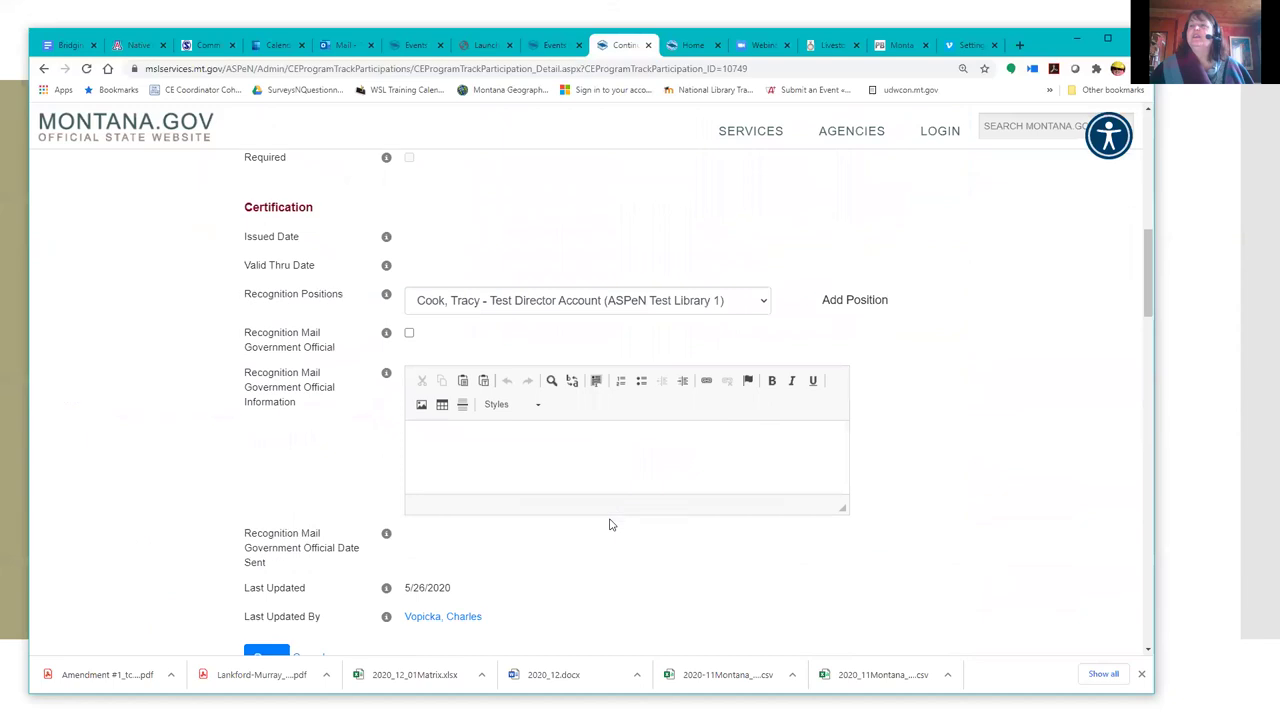
scroll(611, 524, "down", 2)
scroll(611, 524, "down", 2)
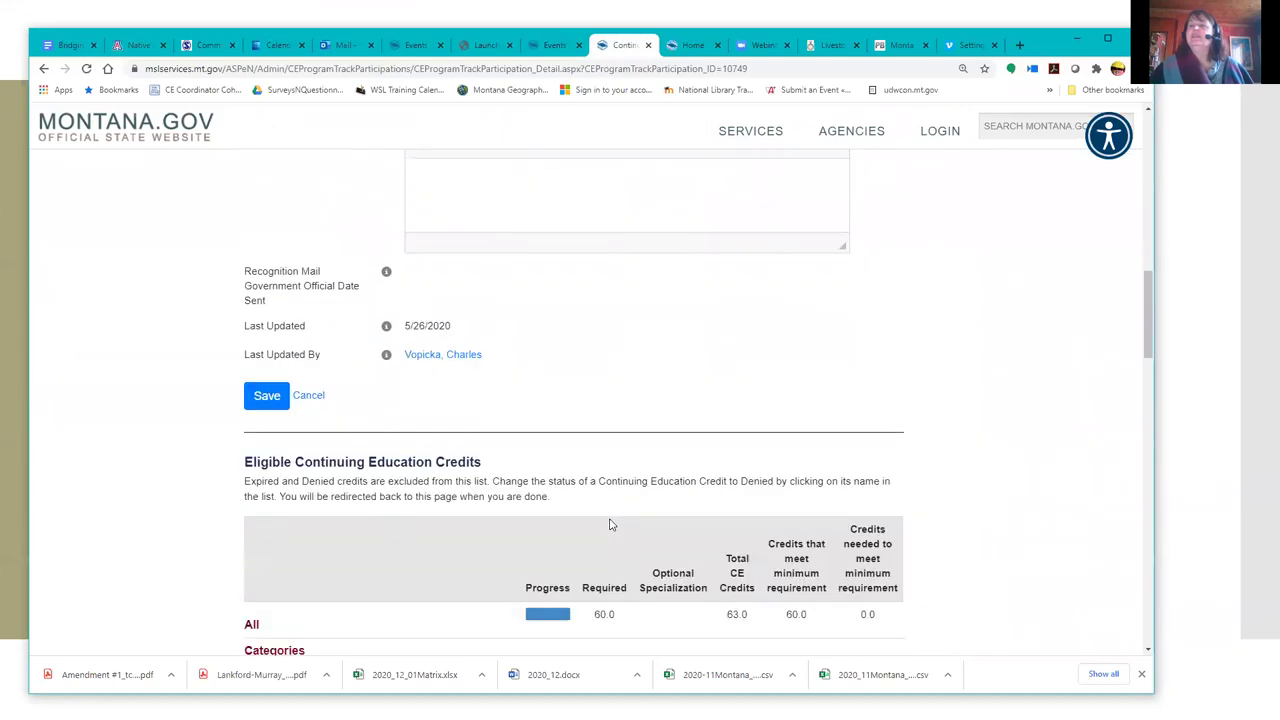
scroll(611, 524, "up", 4)
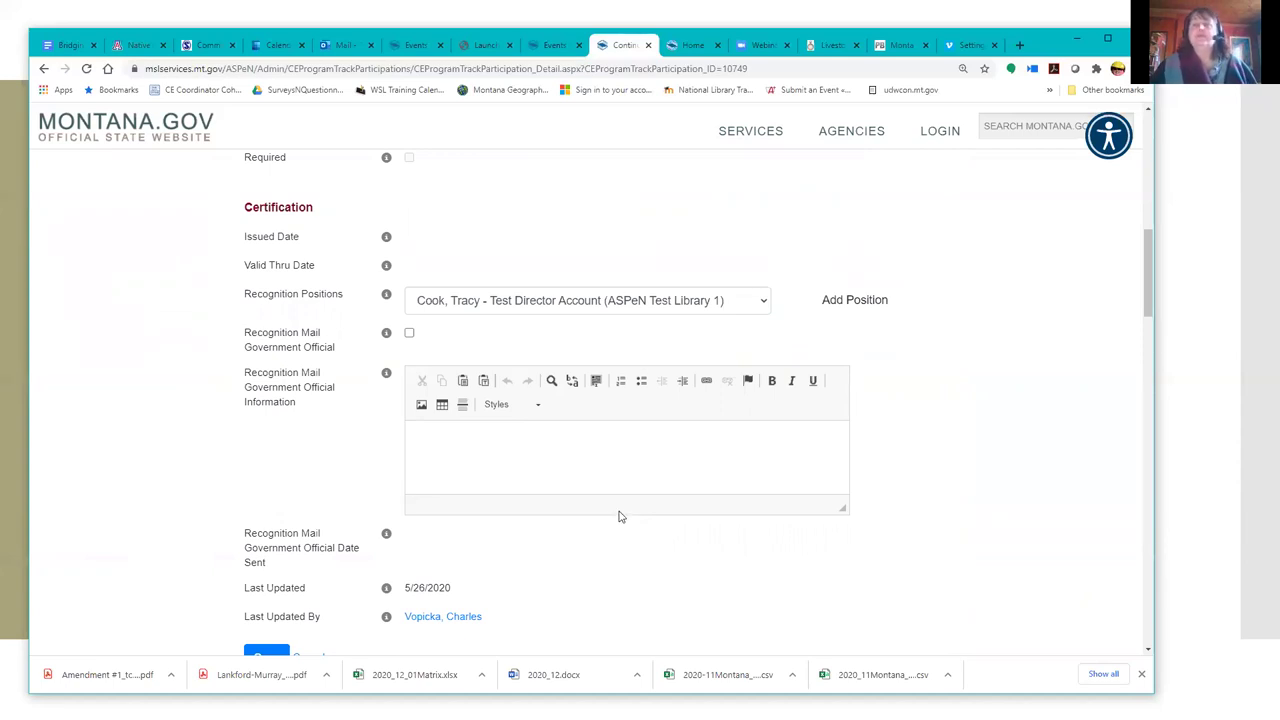
scroll(626, 513, "down", 3)
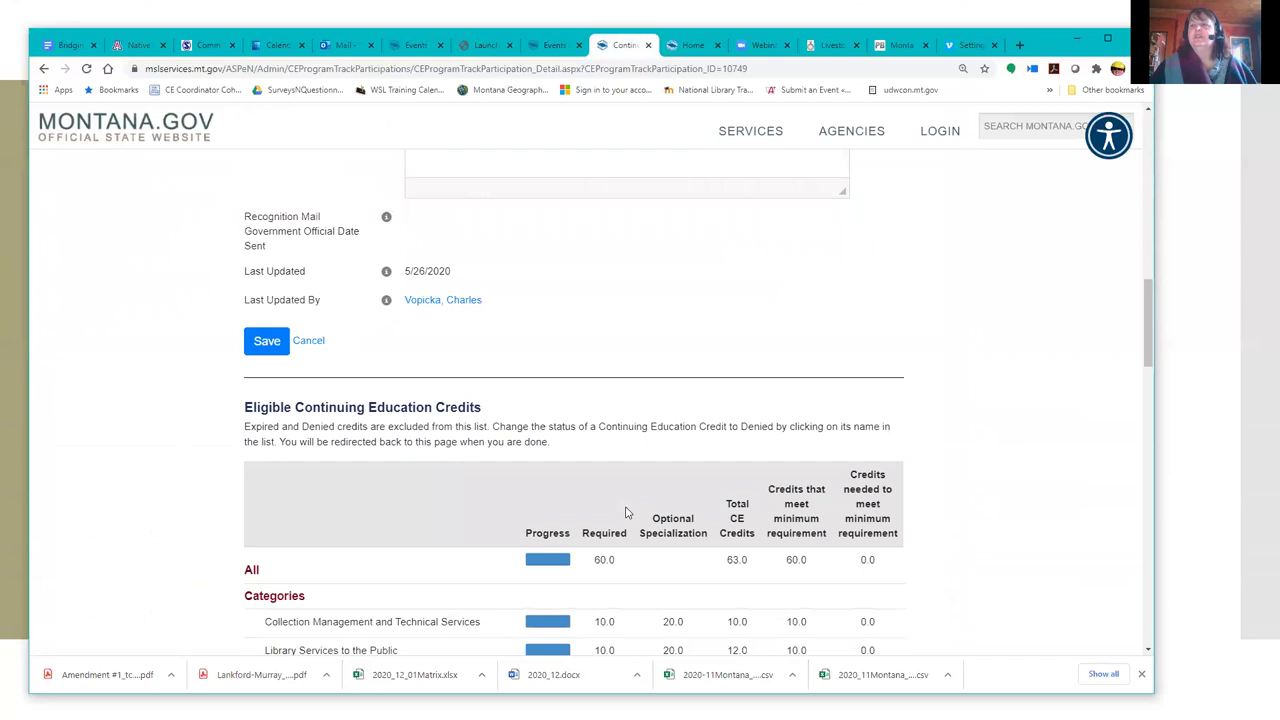
scroll(626, 513, "down", 1)
scroll(600, 505, "down", 1)
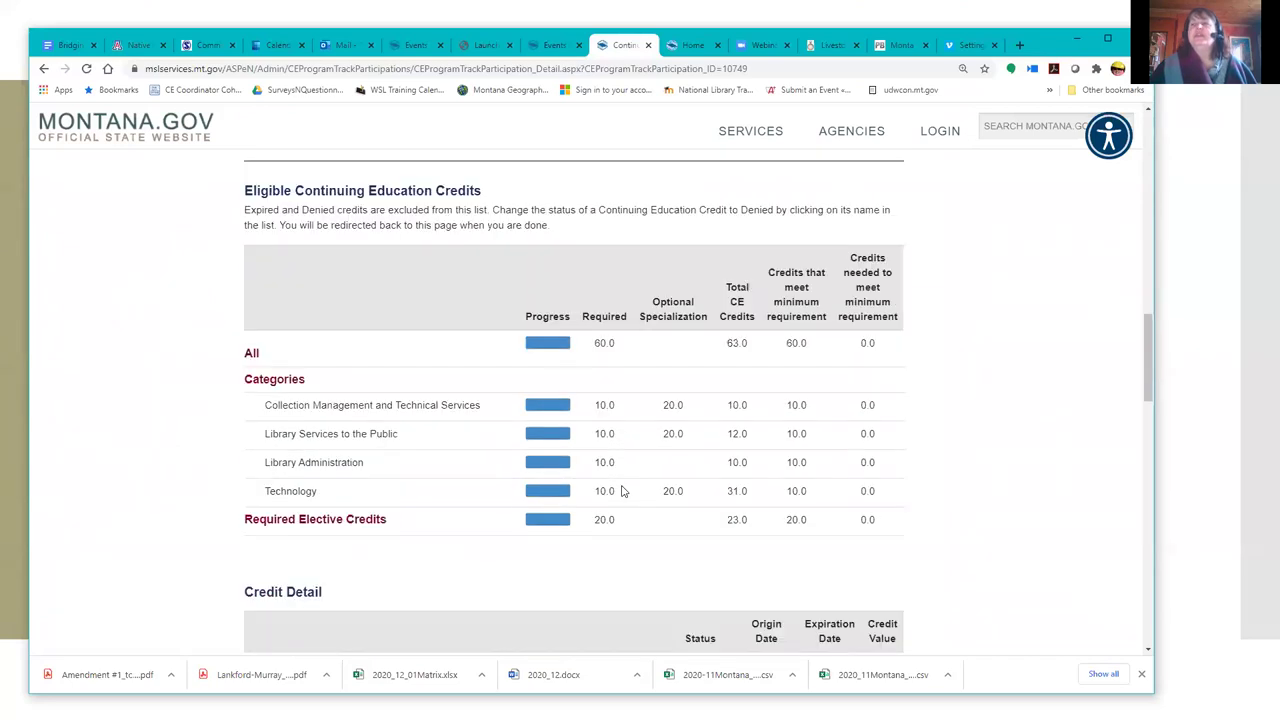
scroll(621, 490, "down", 1)
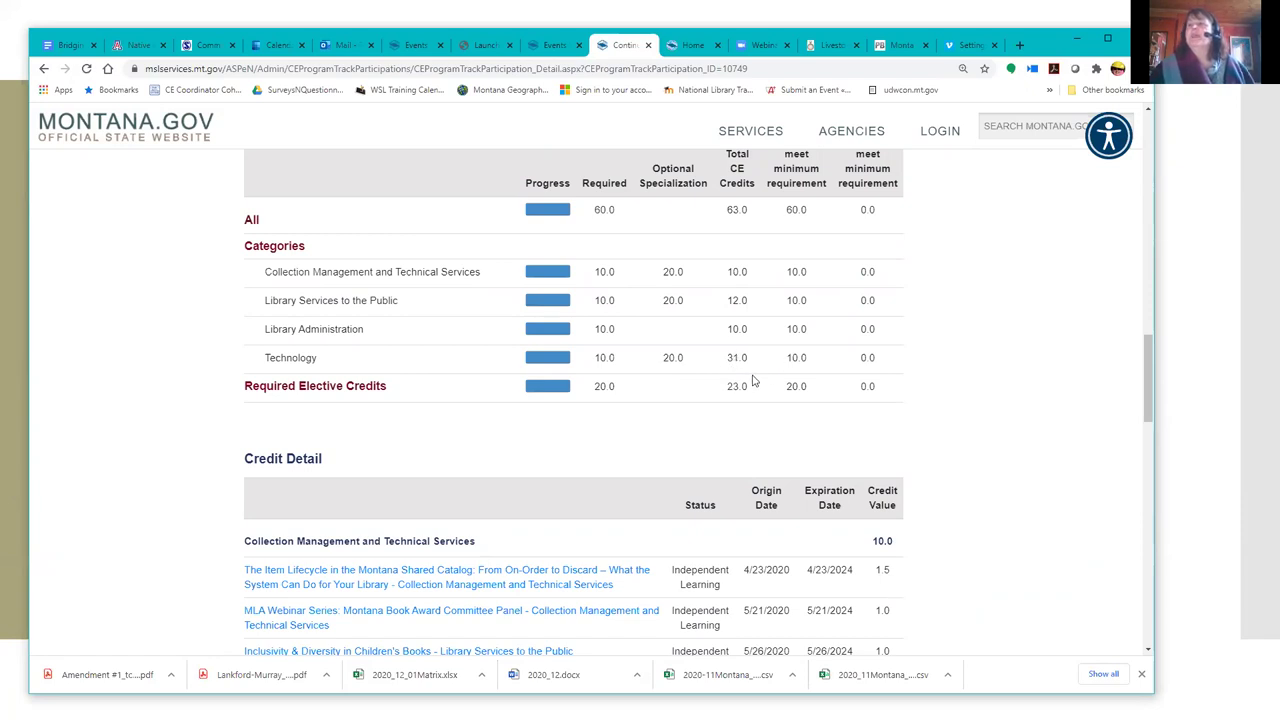
Review the Credit Detail list for each category, from Collection Management and Technical Services through Technology
scroll(753, 380, "down", 2)
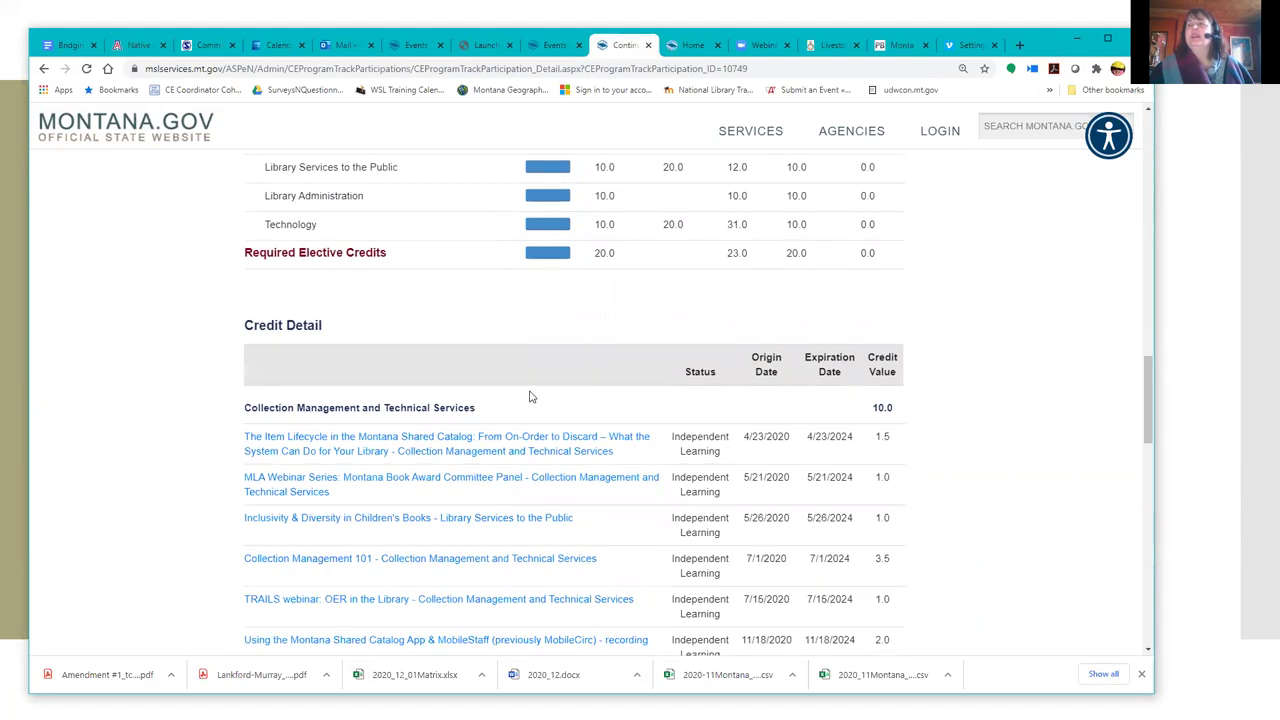
scroll(490, 336, "down", 5)
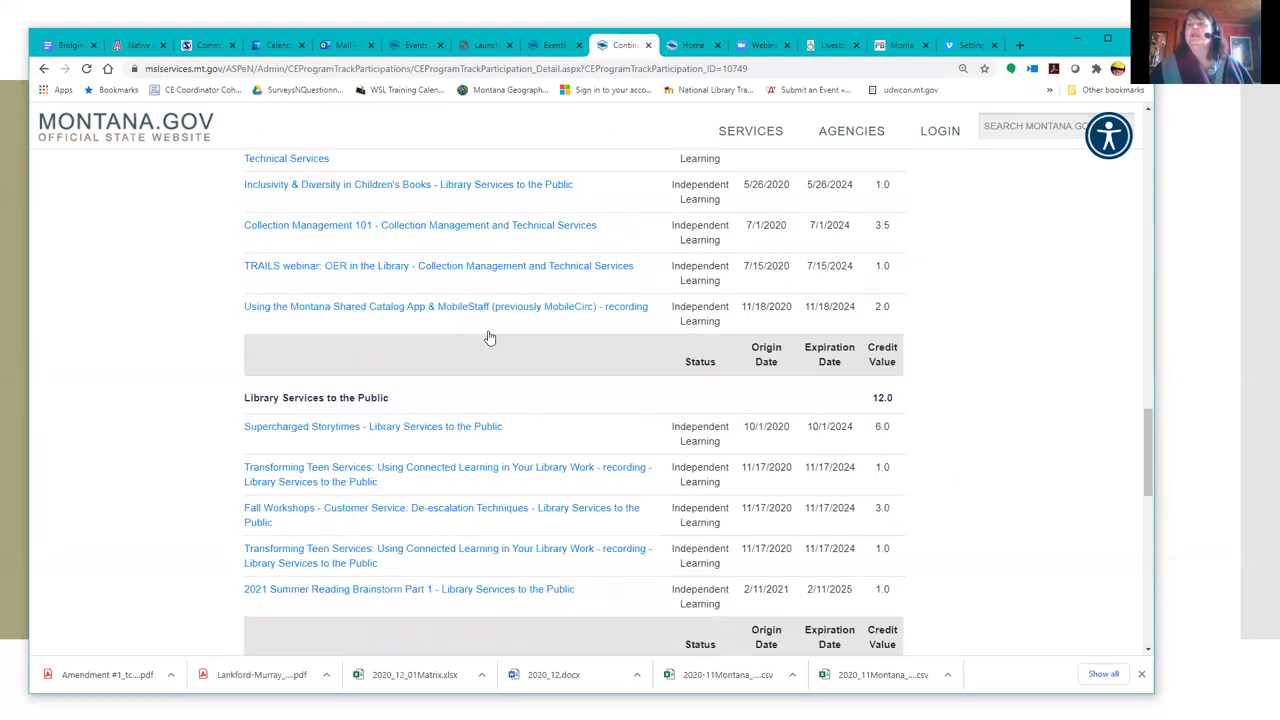
scroll(490, 338, "down", 2)
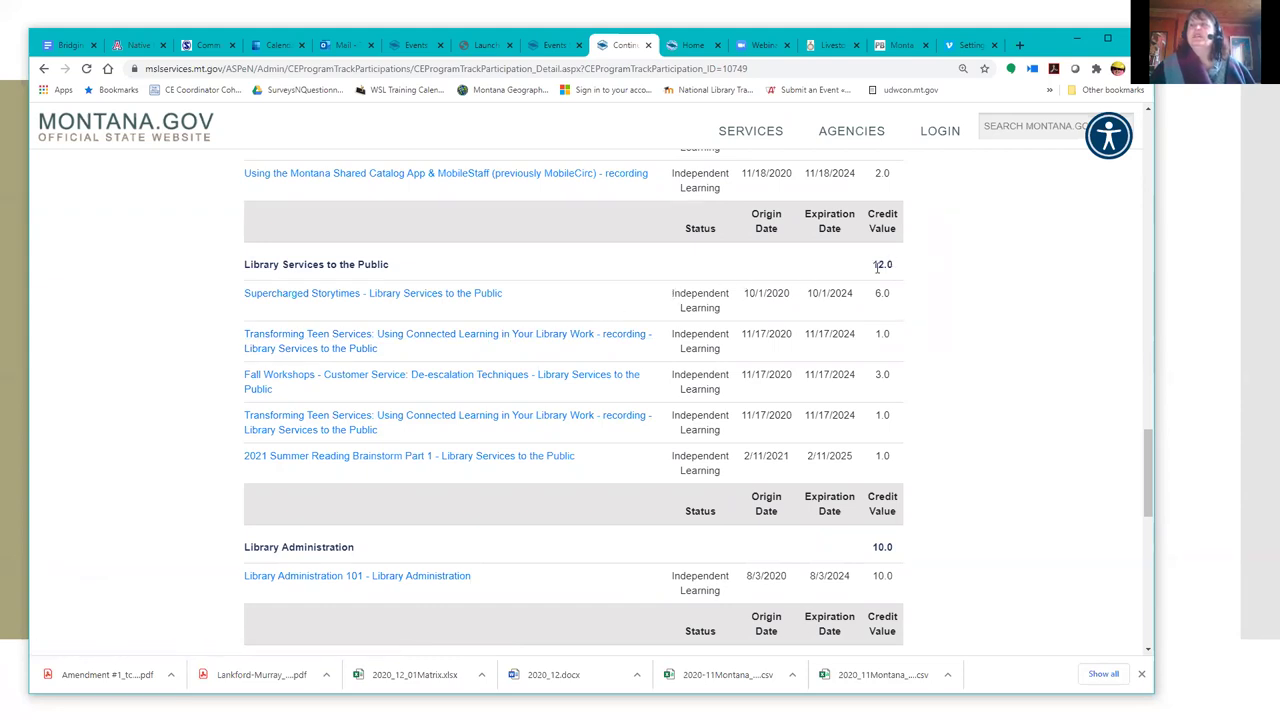
scroll(701, 306, "up", 3)
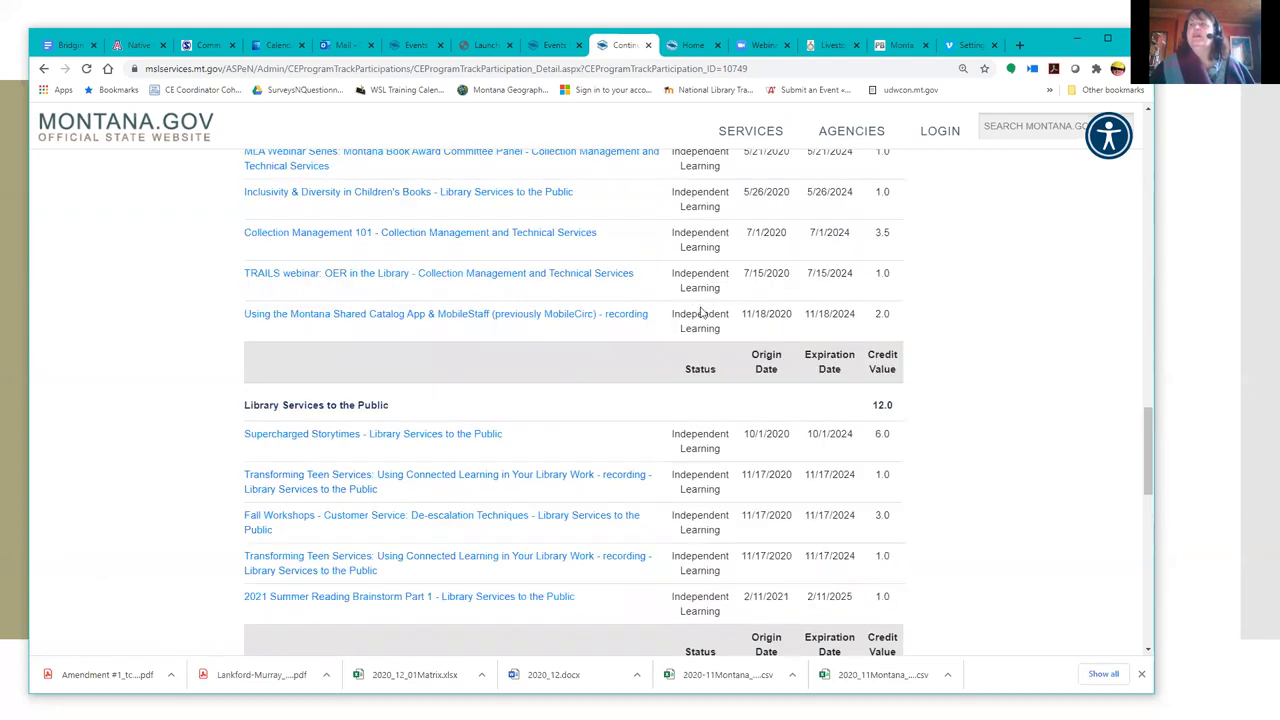
scroll(701, 313, "up", 6)
scroll(771, 343, "down", 2)
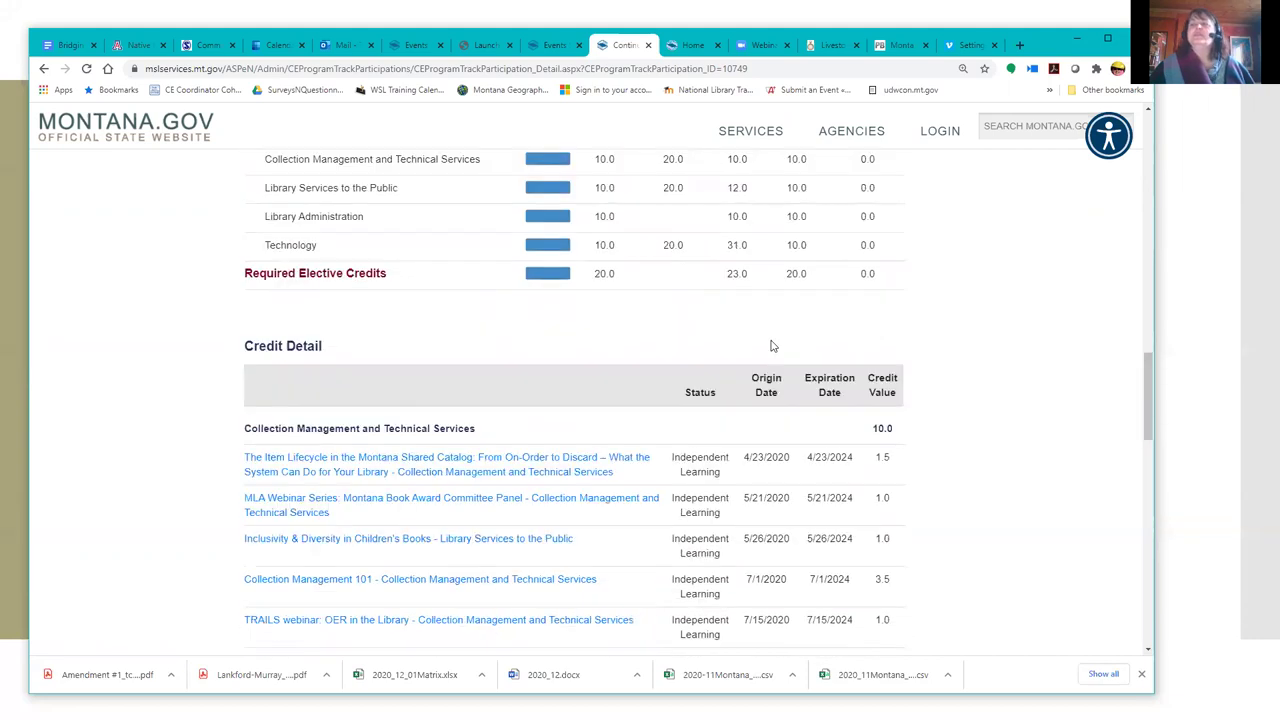
scroll(770, 342, "down", 5)
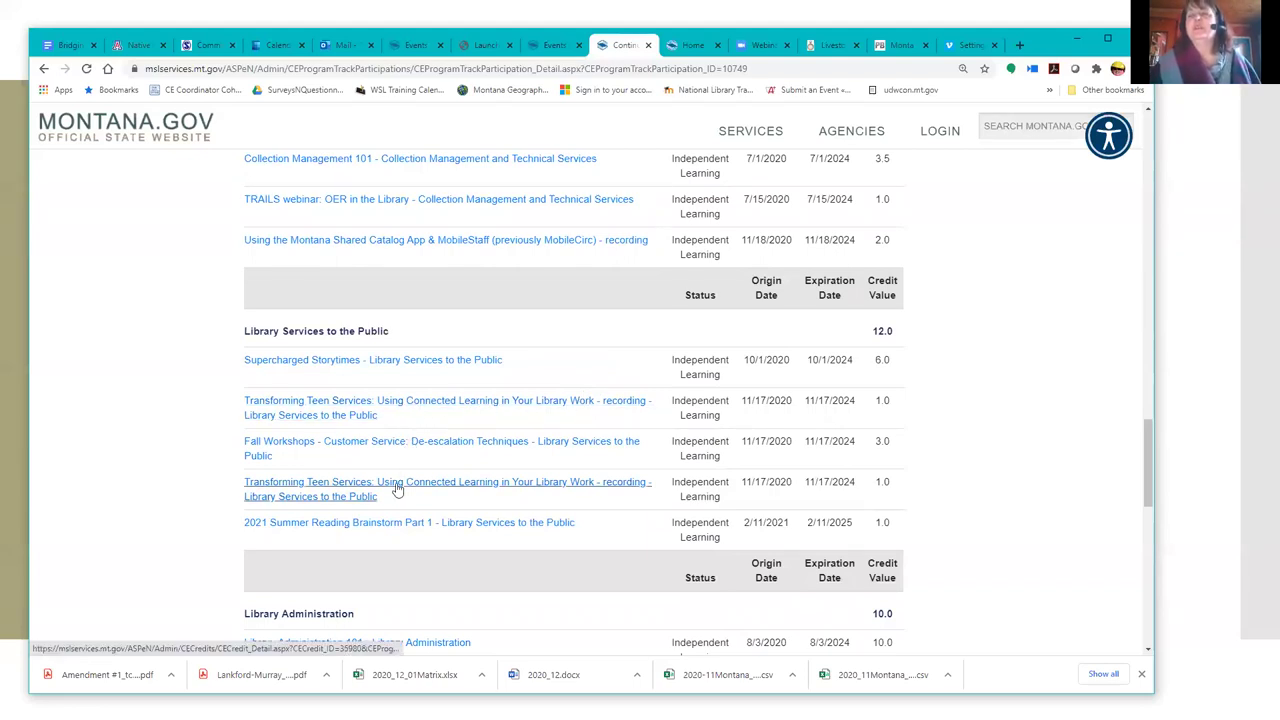
scroll(397, 490, "down", 3)
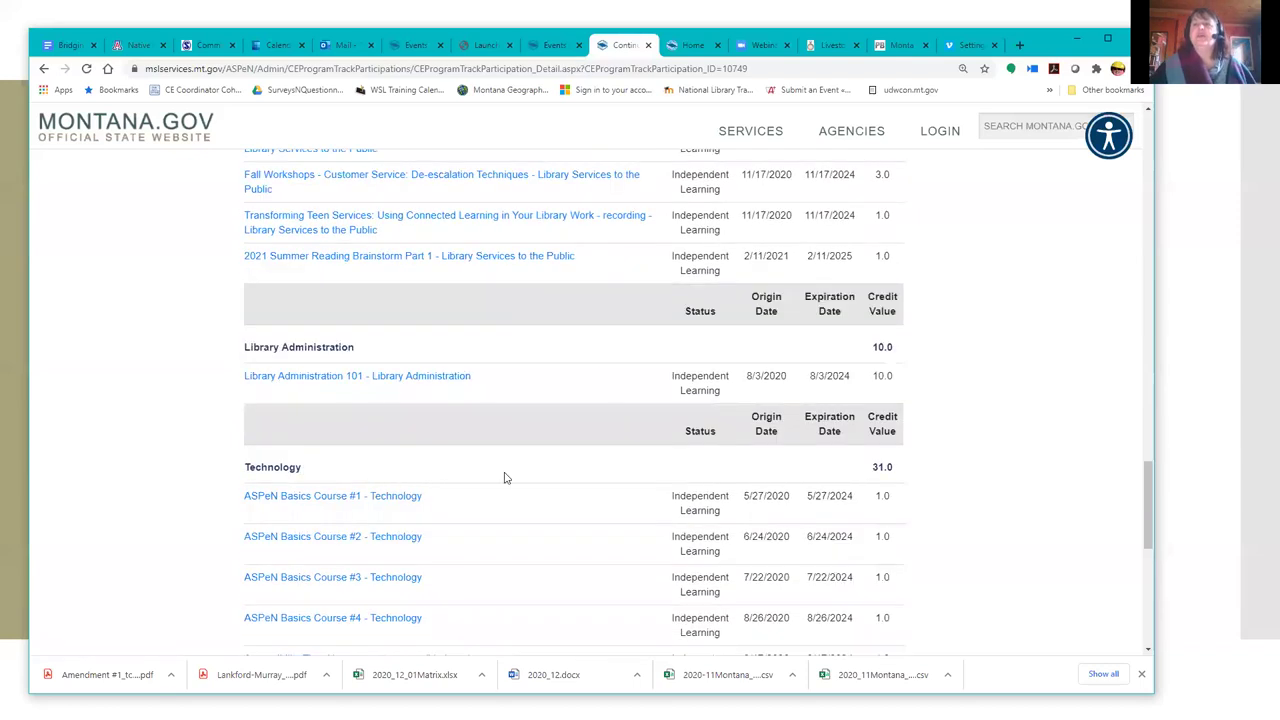
scroll(507, 477, "down", 2)
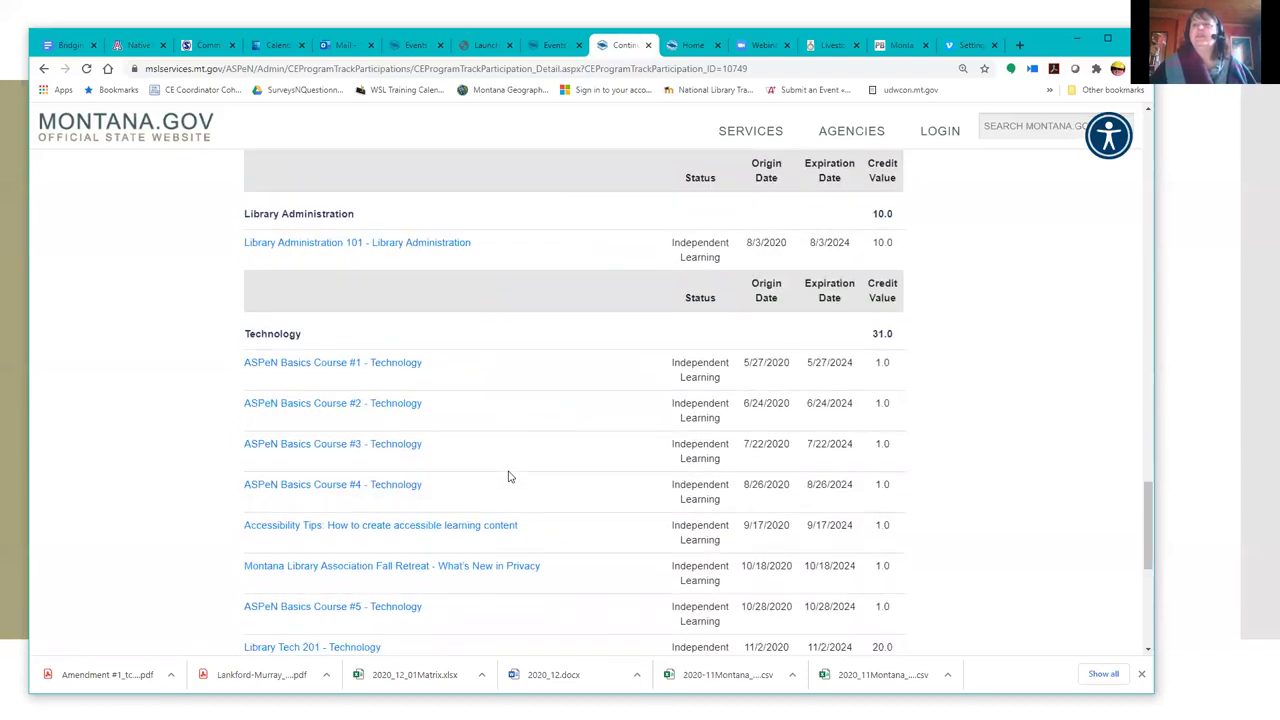
scroll(507, 477, "down", 2)
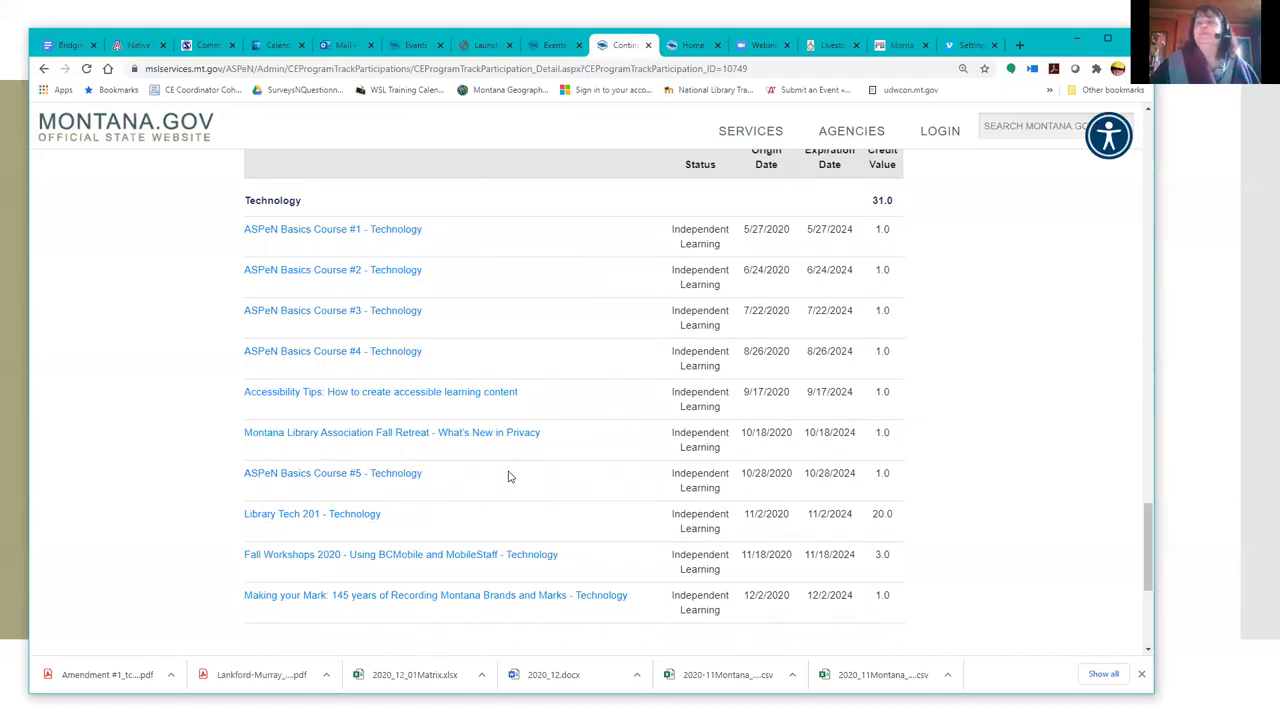
scroll(507, 477, "down", 1)
scroll(507, 477, "down", 1)
scroll(507, 477, "down", 1)
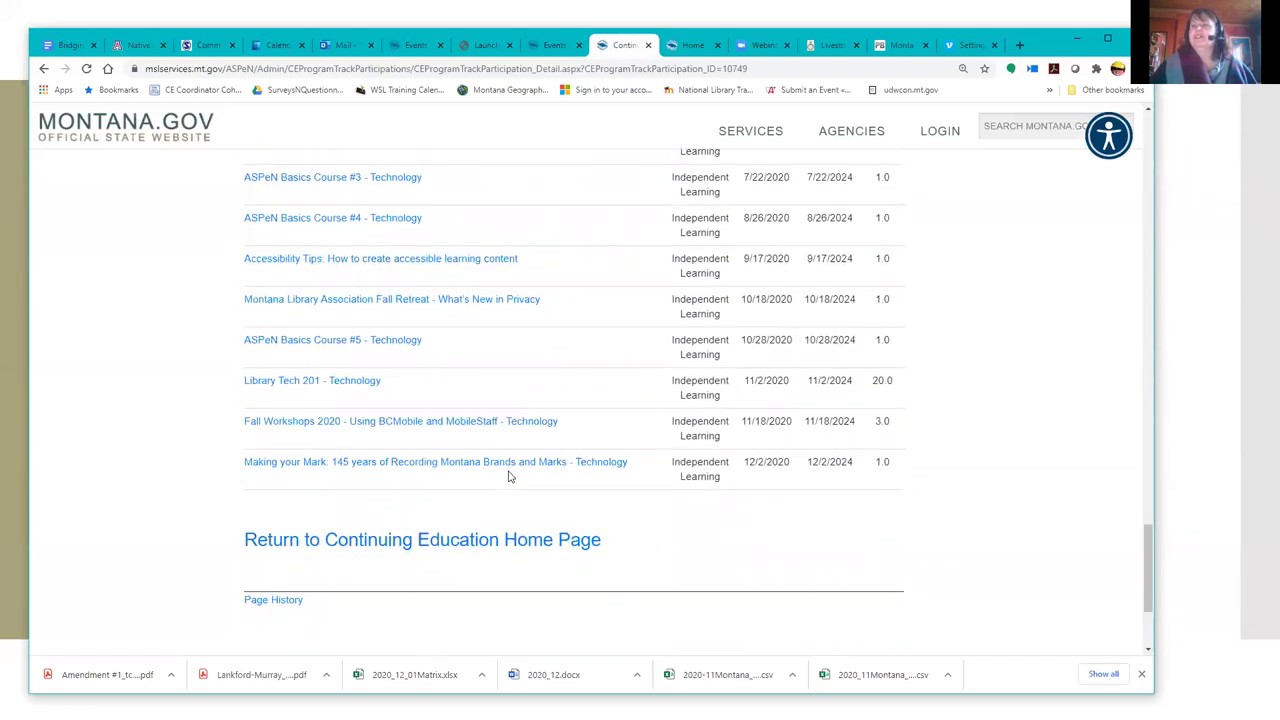
Submit the application for certification for the Library Staff Track
scroll(507, 477, "up", 4)
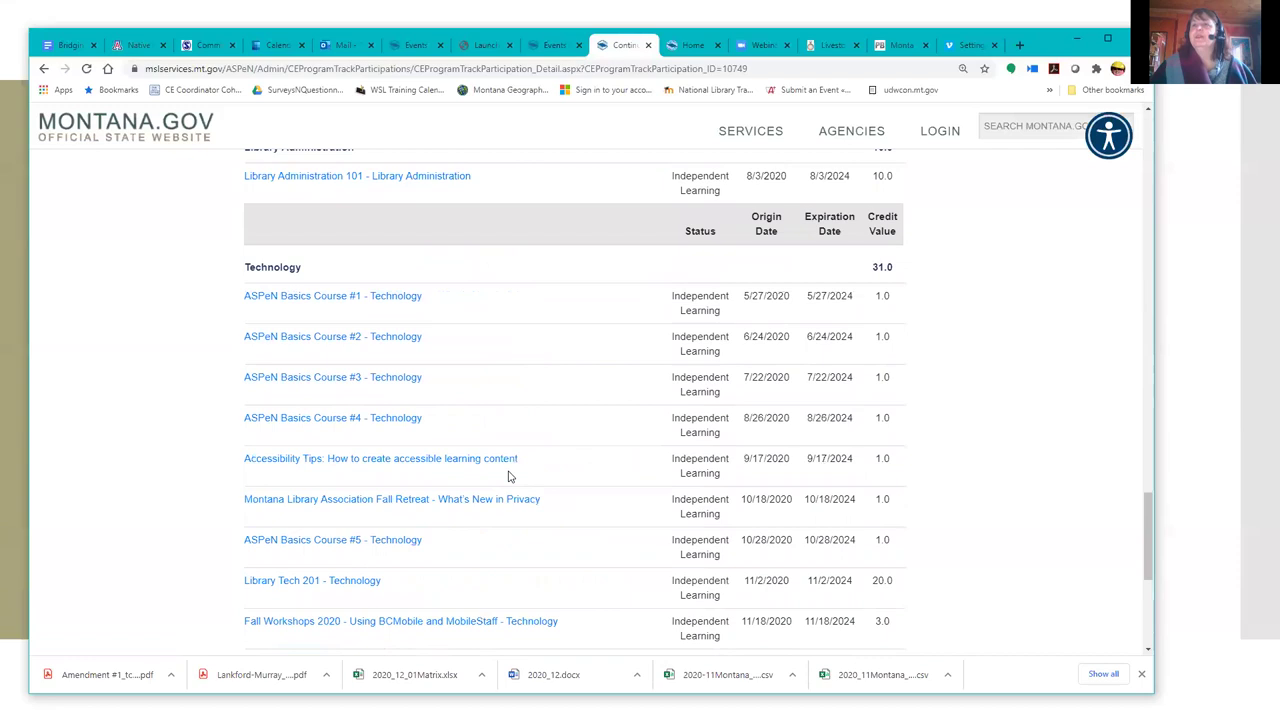
scroll(507, 477, "down", 5)
scroll(507, 477, "up", 10)
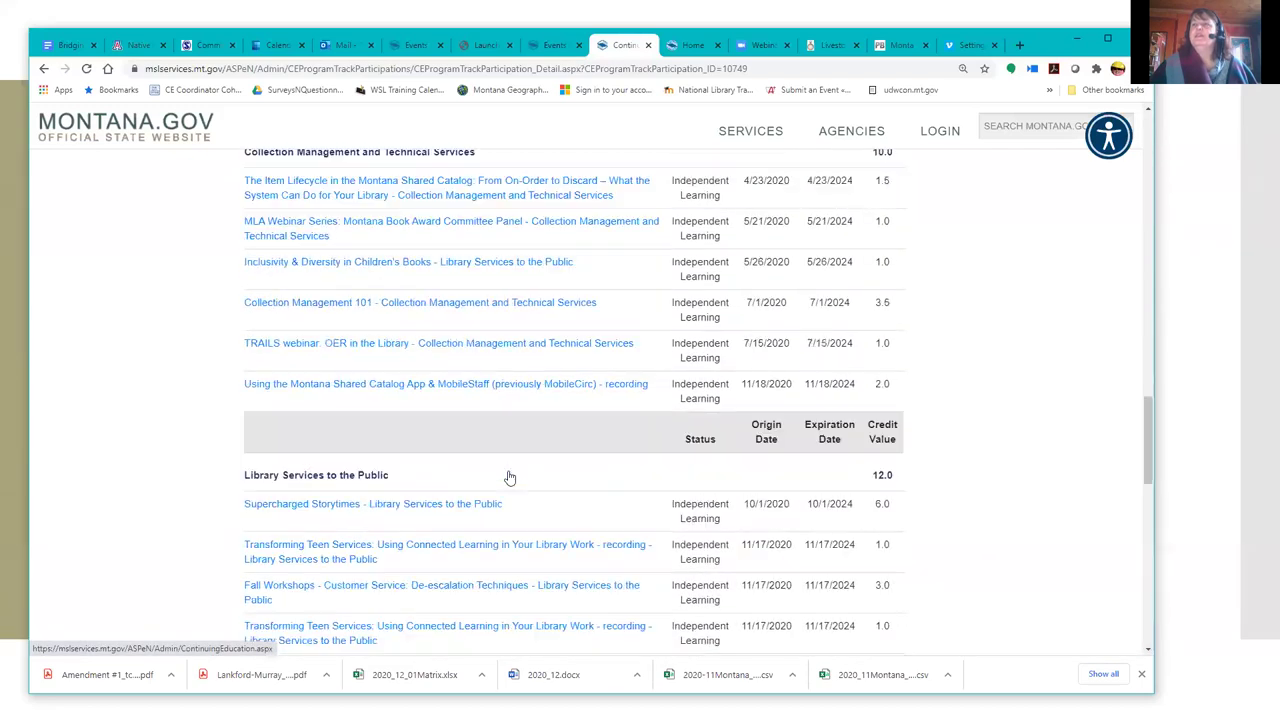
scroll(509, 478, "up", 1)
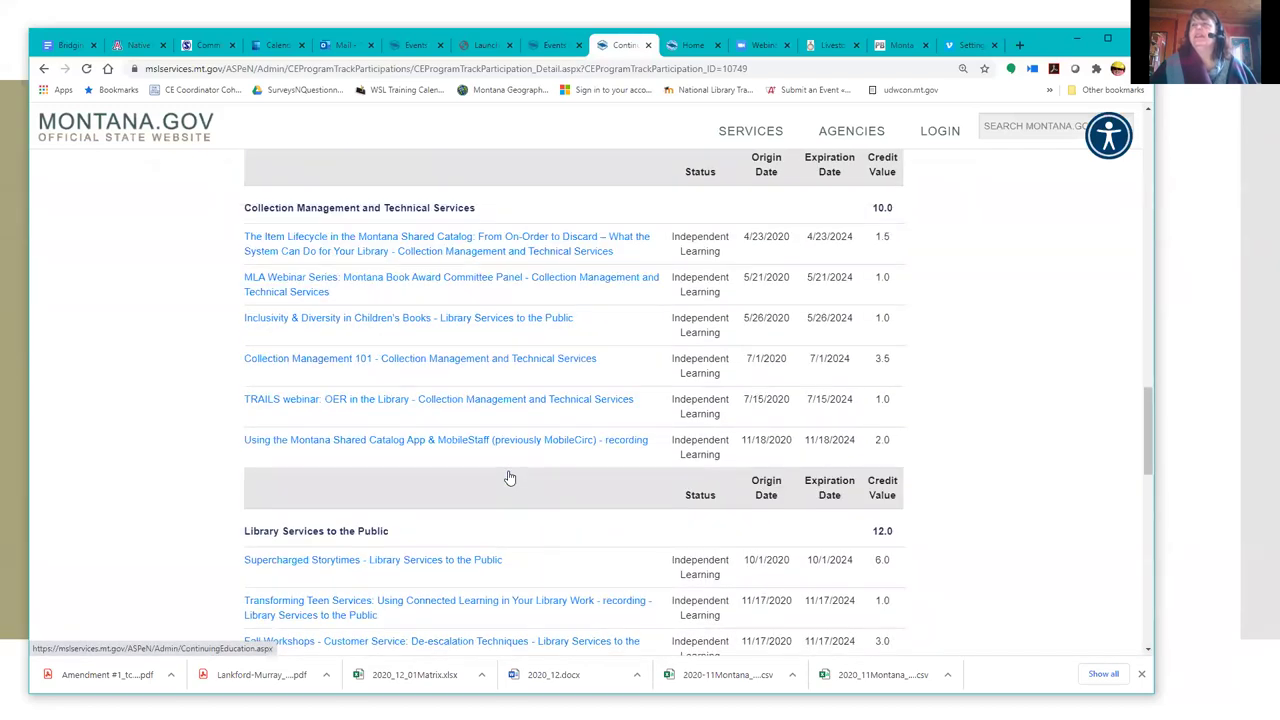
scroll(508, 477, "up", 10)
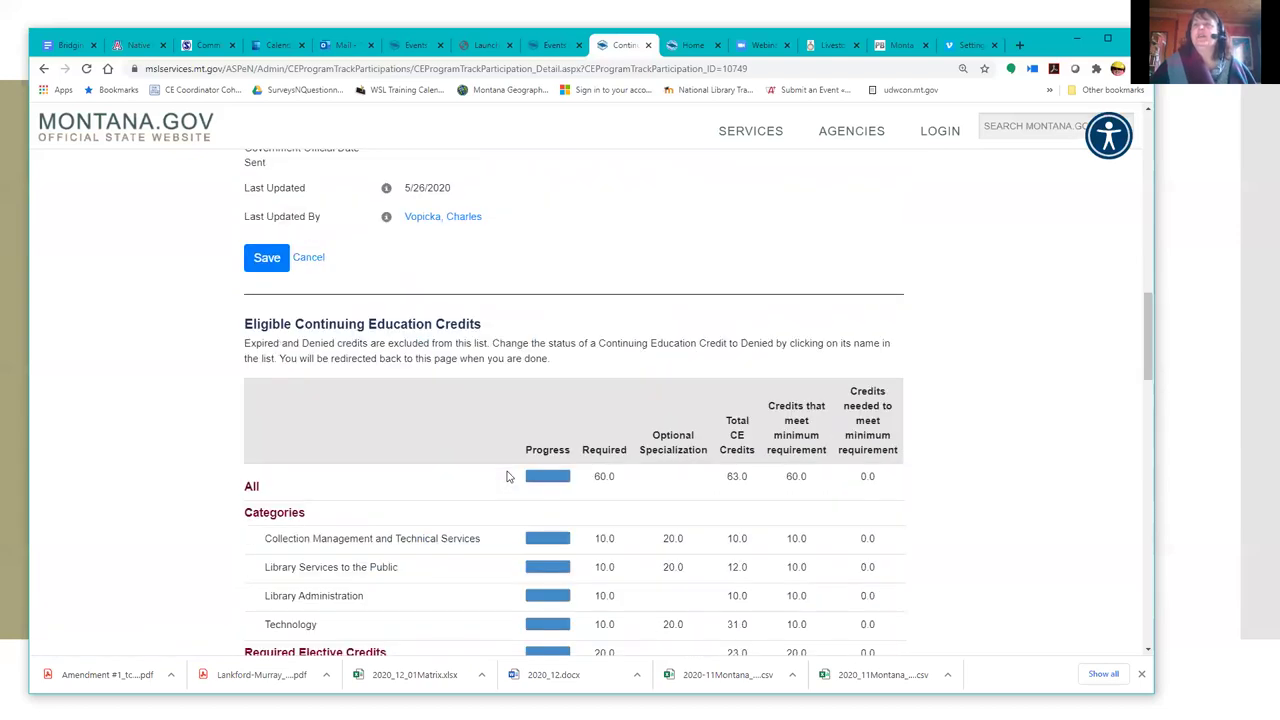
scroll(507, 477, "up", 3)
scroll(508, 477, "up", 3)
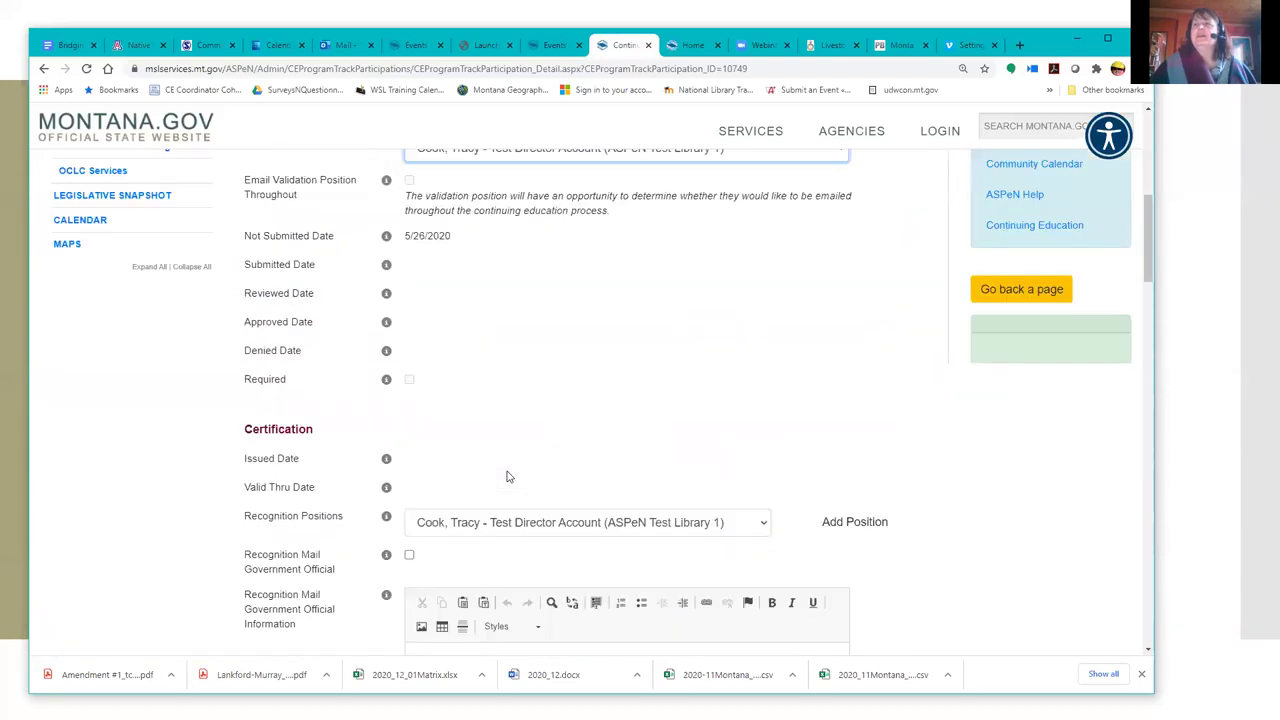
scroll(700, 400, "up", 2)
left_click(810, 339)
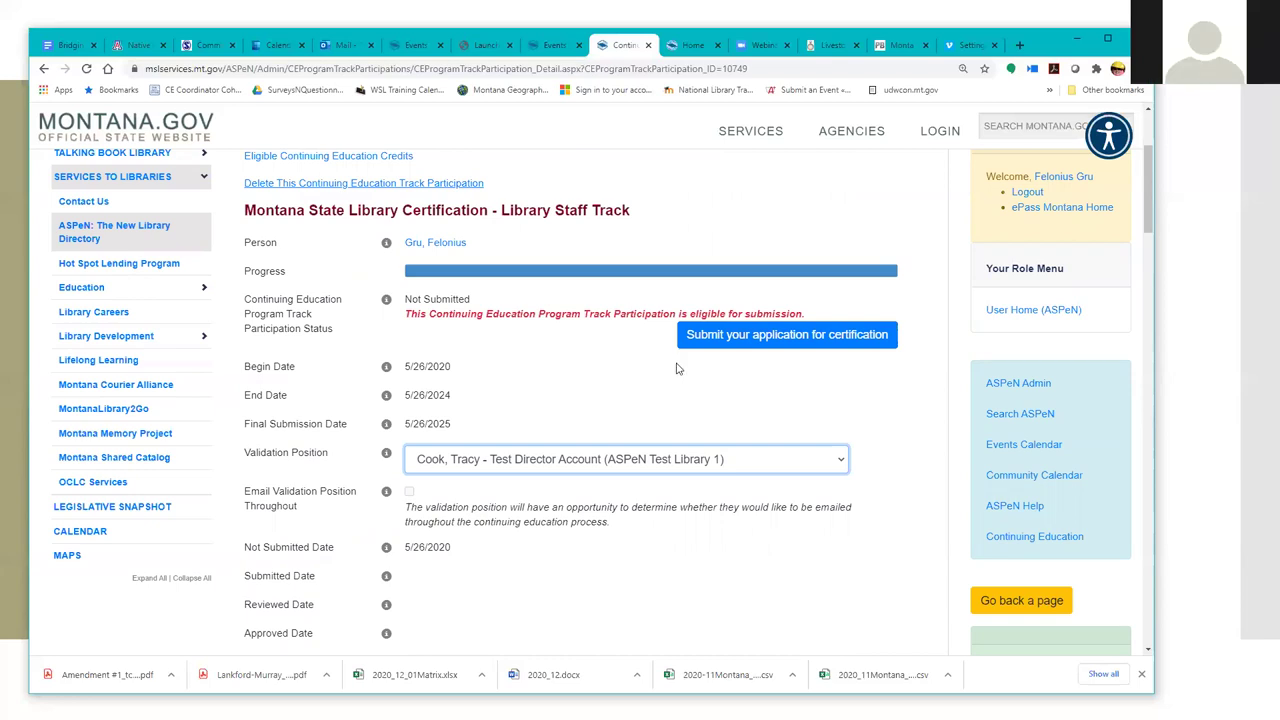
left_click(746, 336)
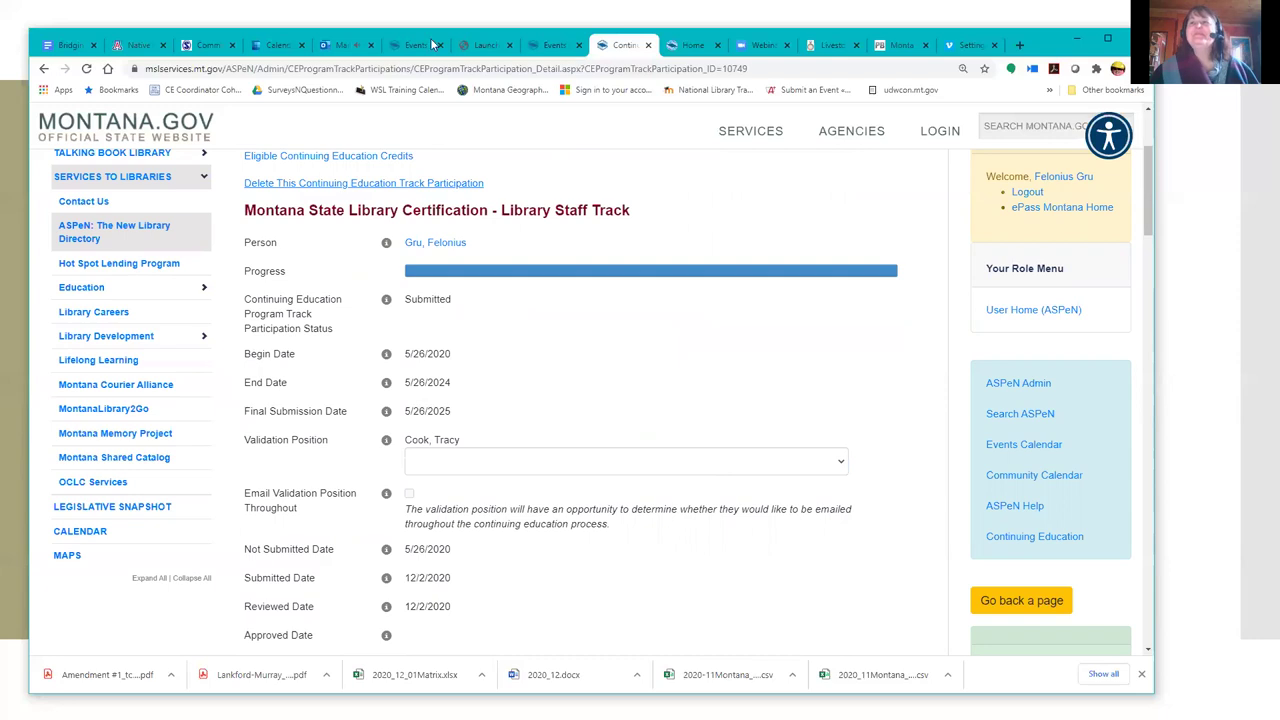
Switch to the Outlook inbox and read the Montana State Library ASPeN notification about the track participation
left_click(355, 46)
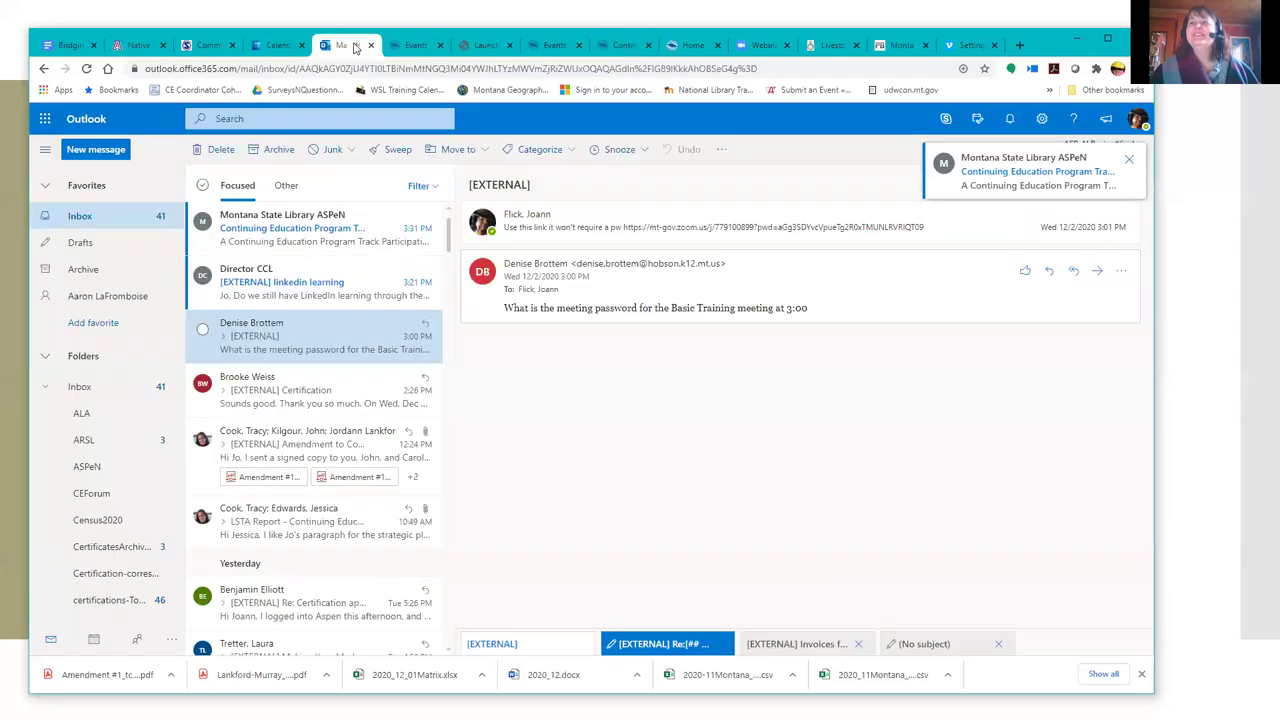
left_click(360, 242)
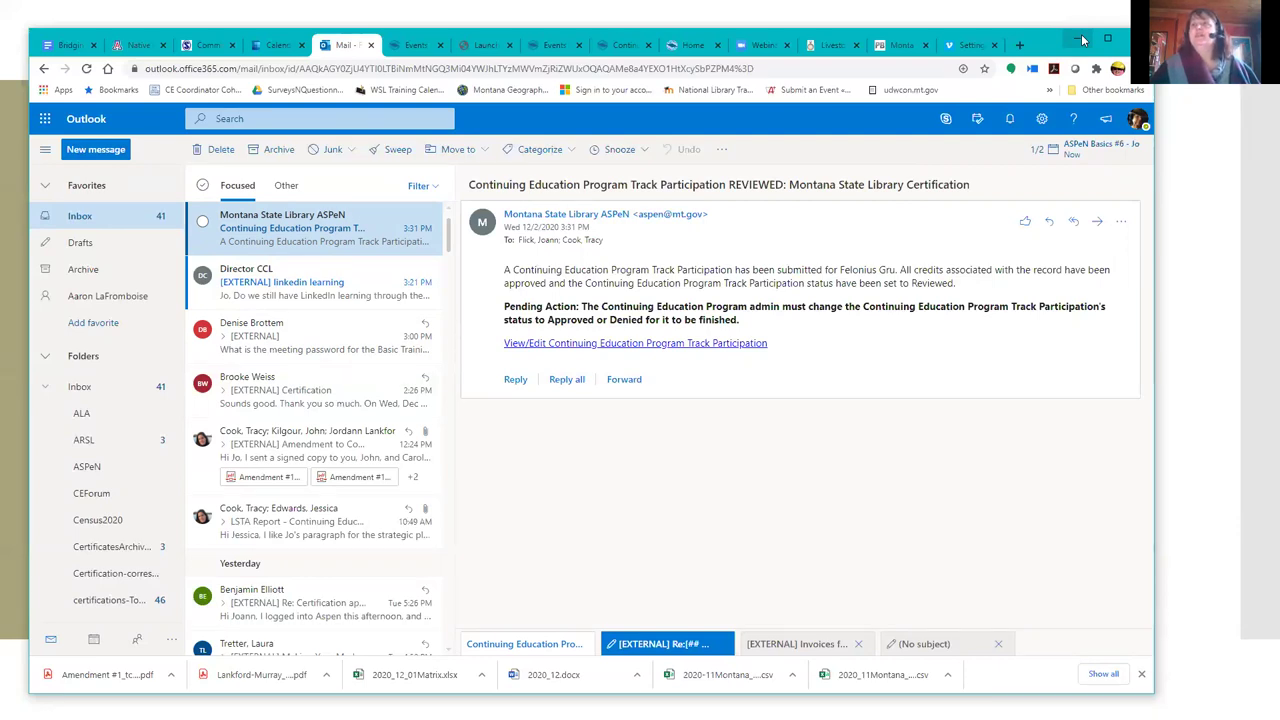
left_click(1080, 40)
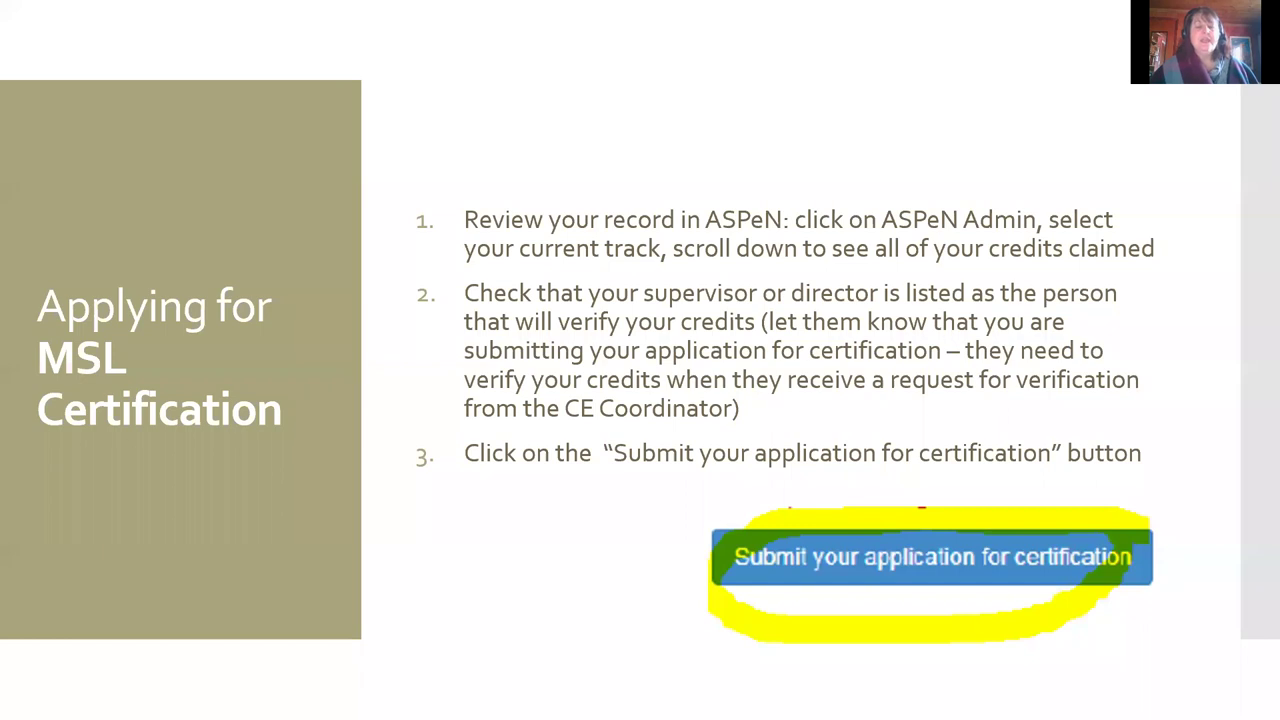
key("alt+Tab")
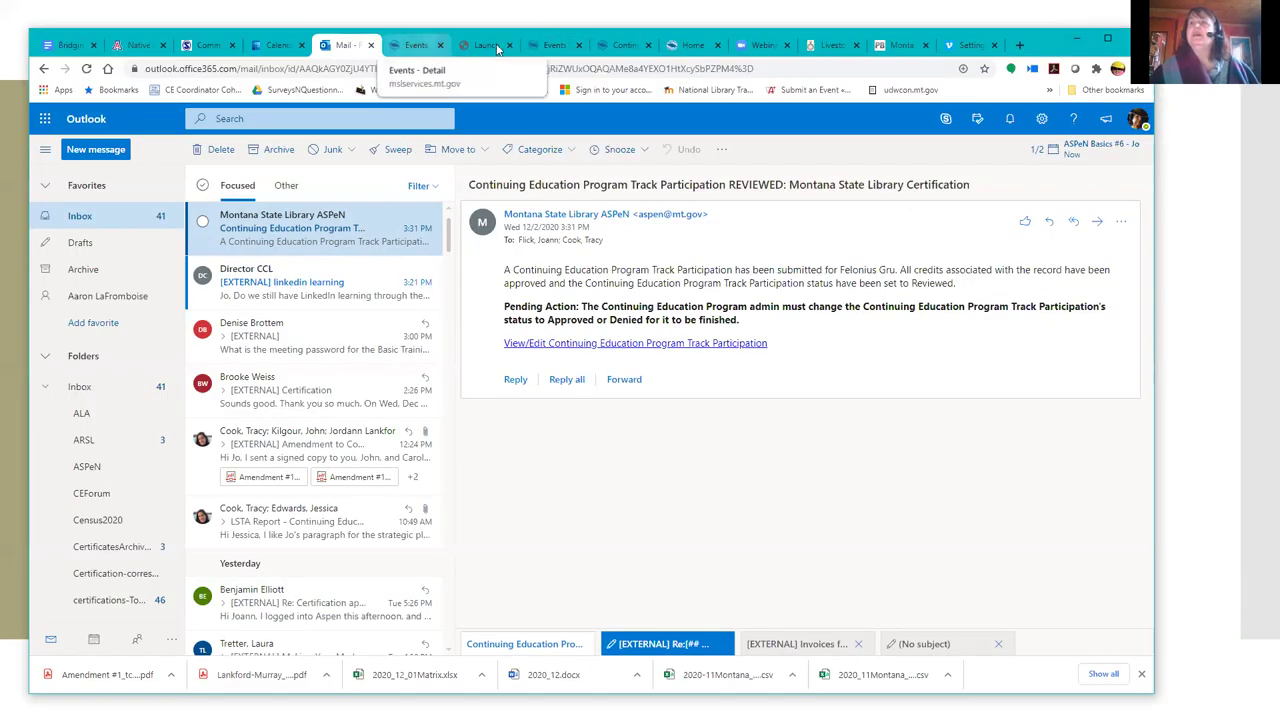
Return to ASPeN Admin and open the Library Staff Track participation to check its status and submission dates
left_click(618, 45)
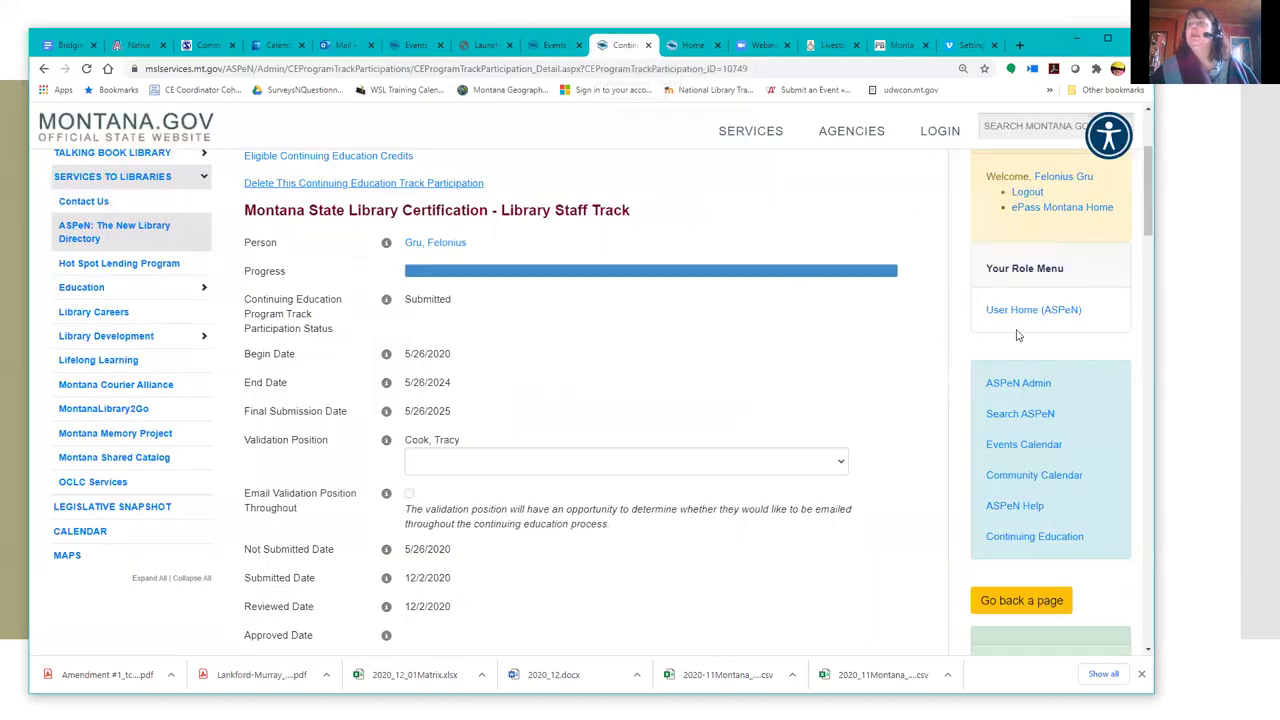
left_click(1018, 383)
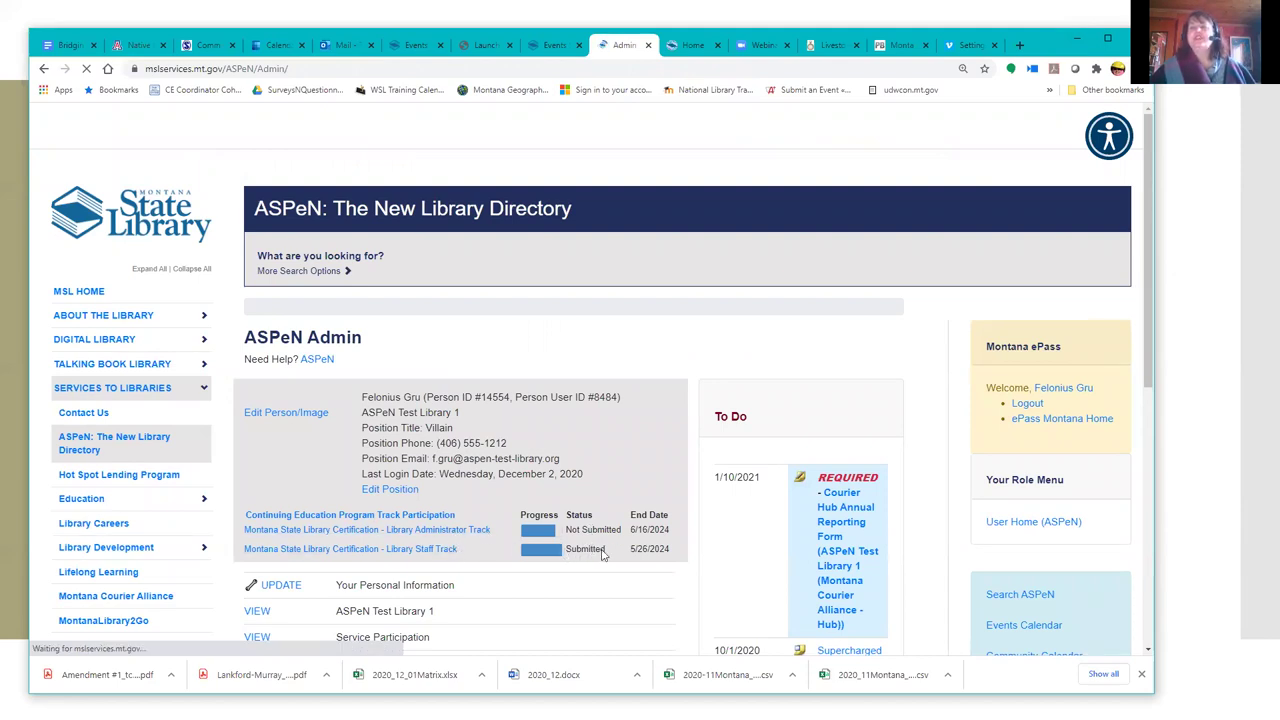
left_click(380, 549)
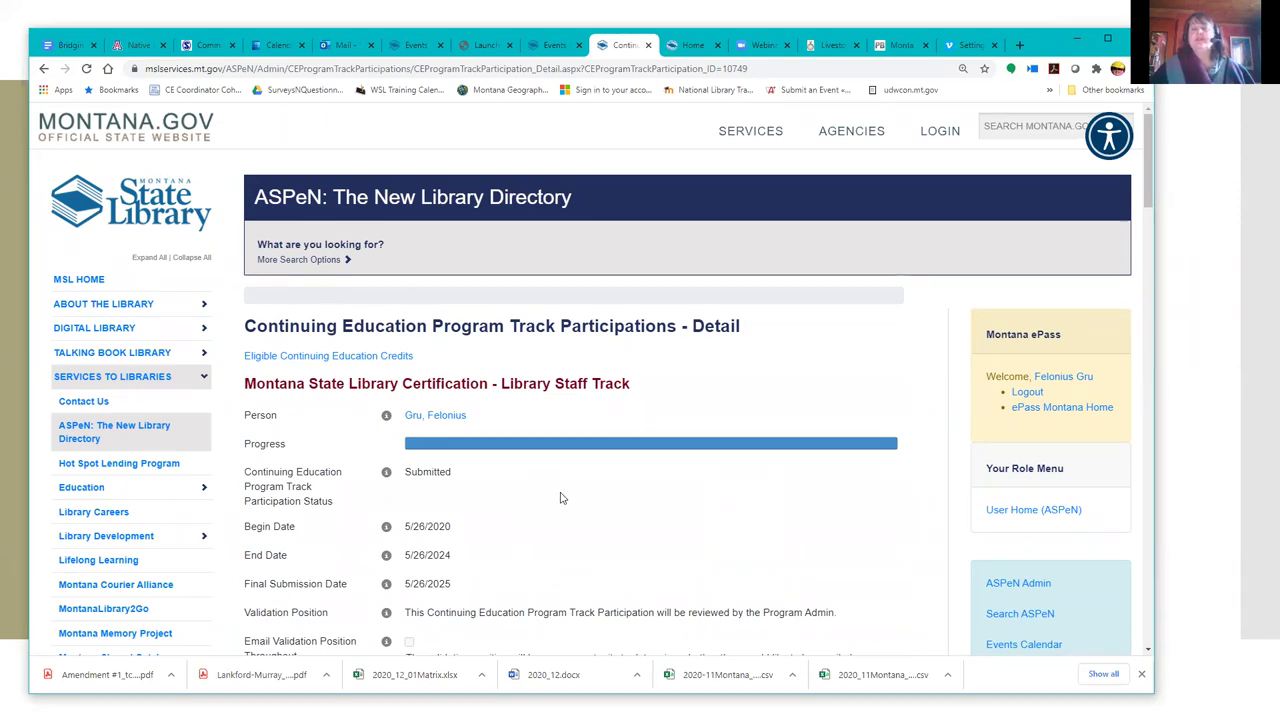
scroll(559, 498, "down", 2)
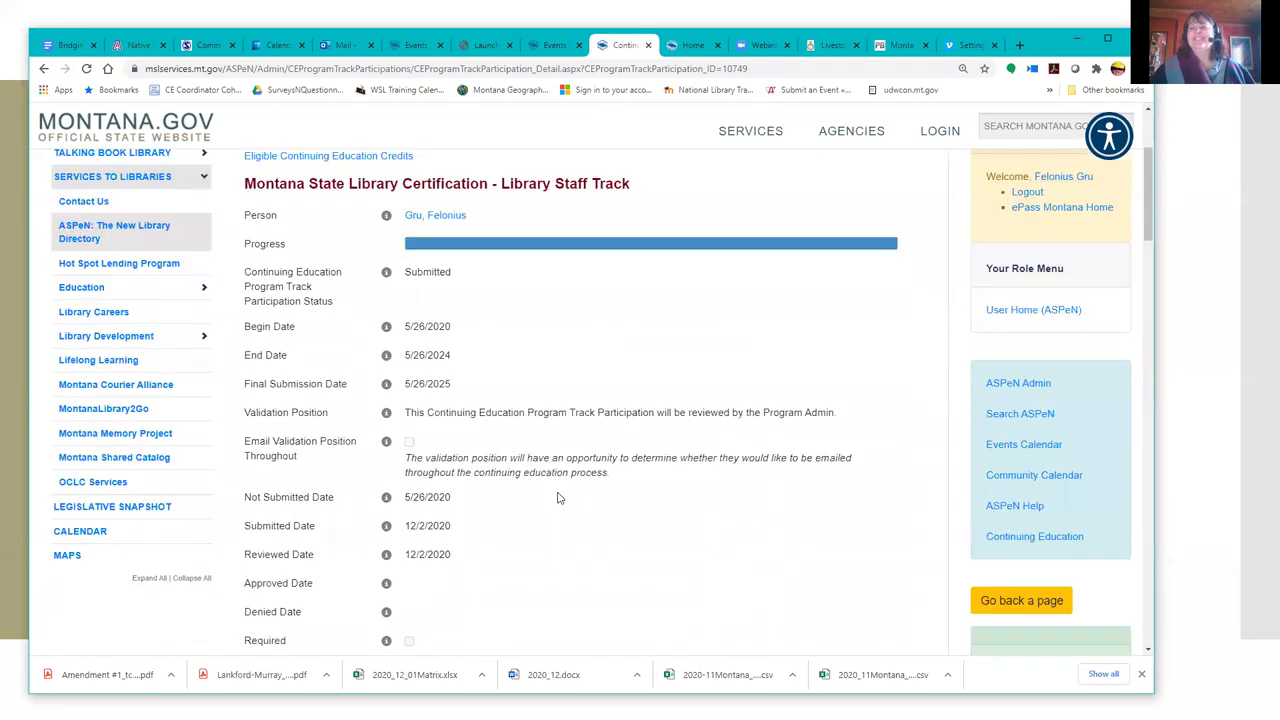
scroll(612, 498, "up", 2)
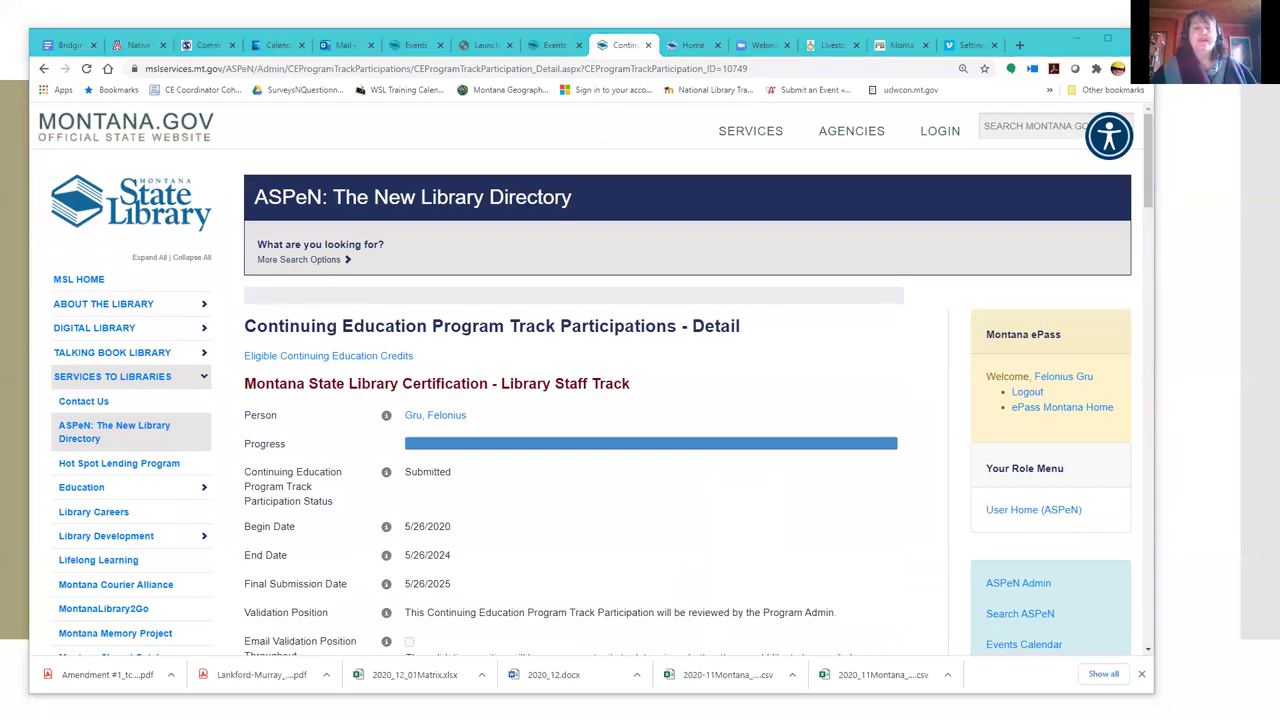
key("alt+Tab")
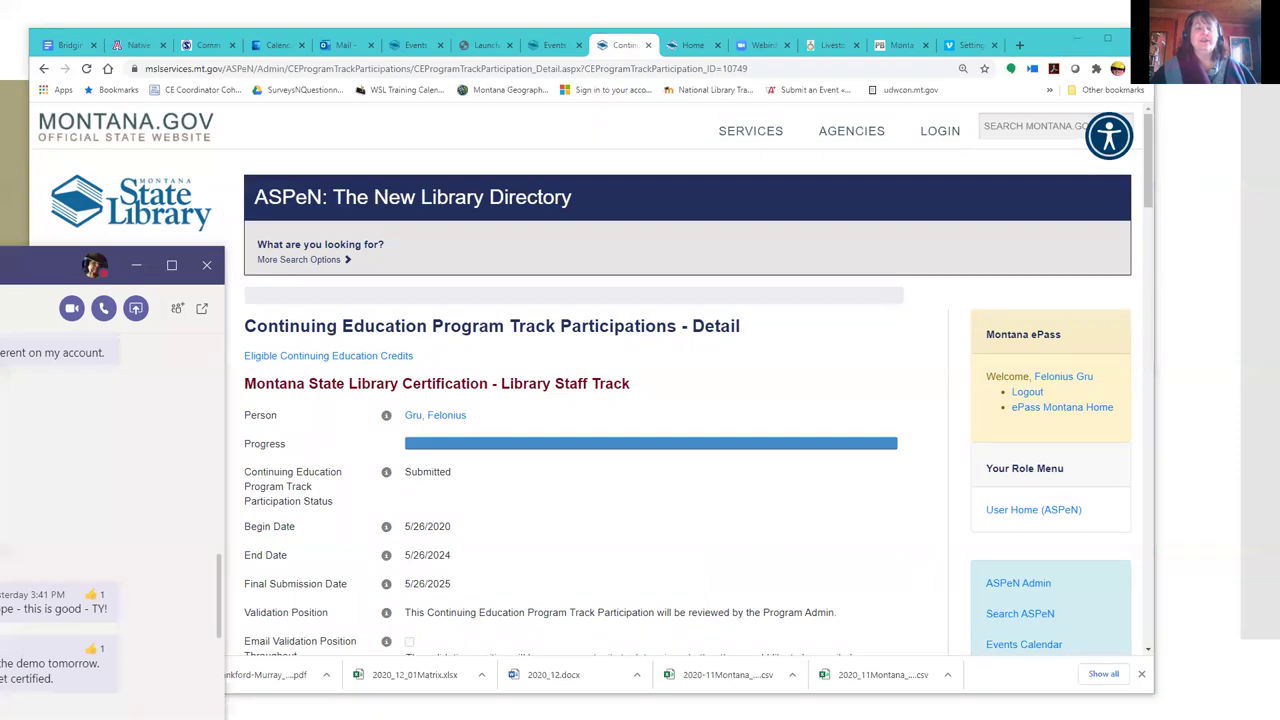